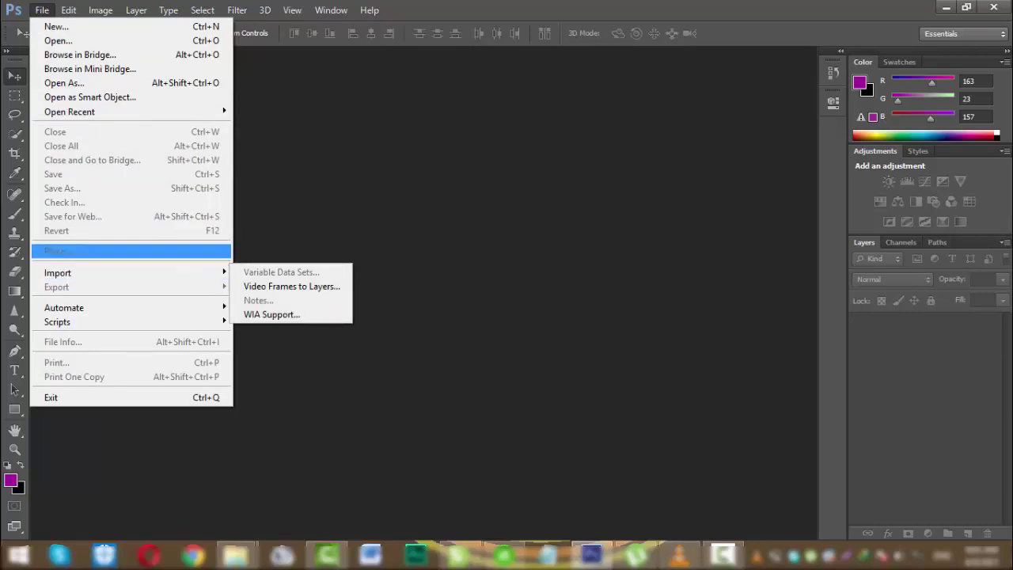
Open the green apple image 453 from the download pics folder in Photoshop.
key("Escape")
mouse_move(236, 555)
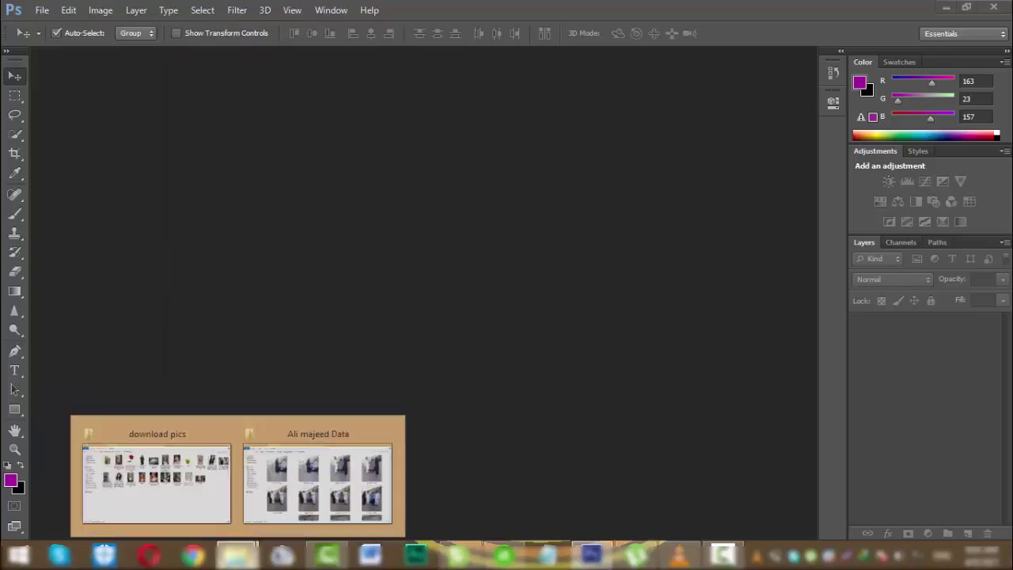
left_click(157, 479)
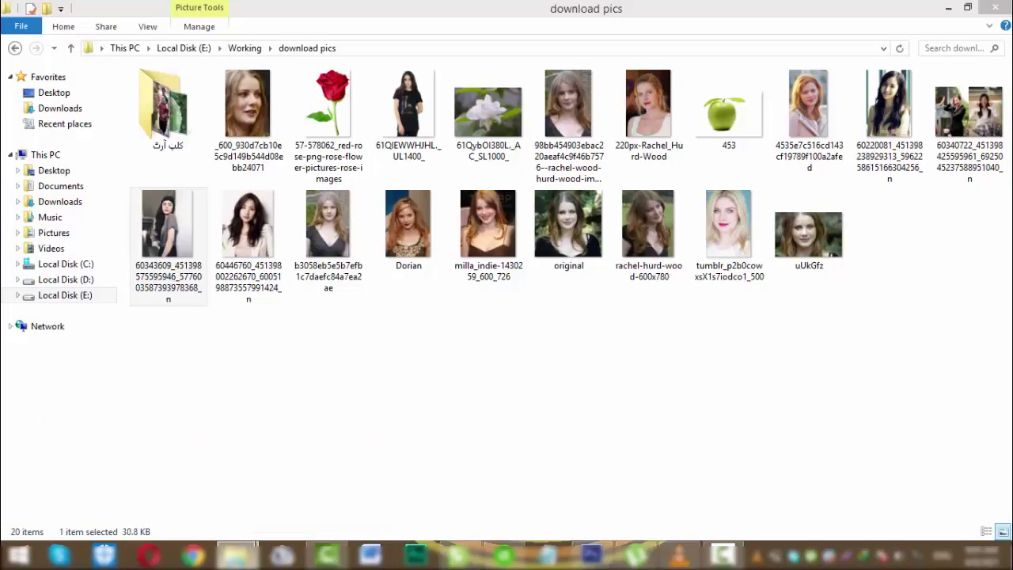
left_click_drag(729, 111, 525, 282)
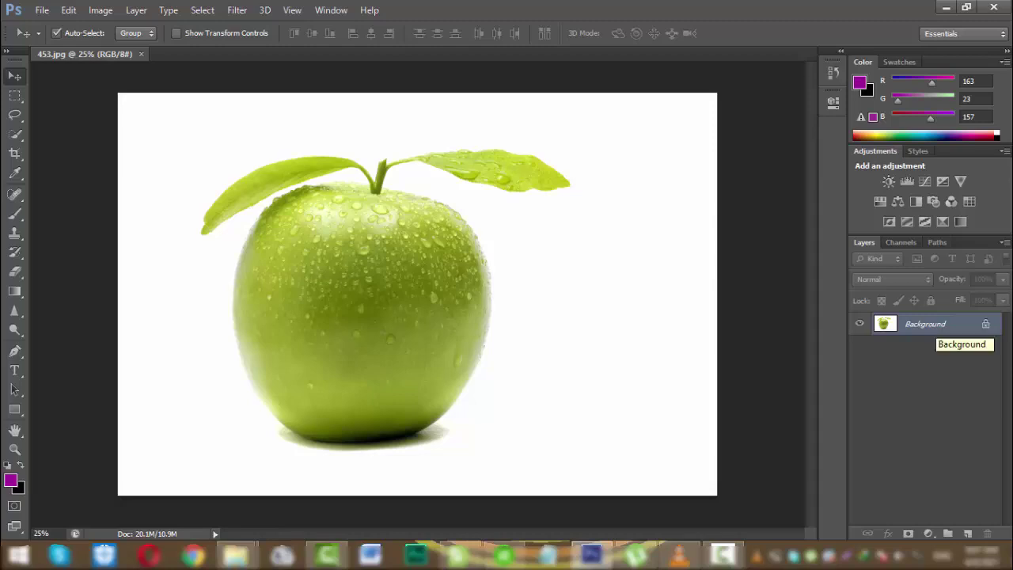
Duplicate the Background layer and undo the duplication.
key("ctrl+j")
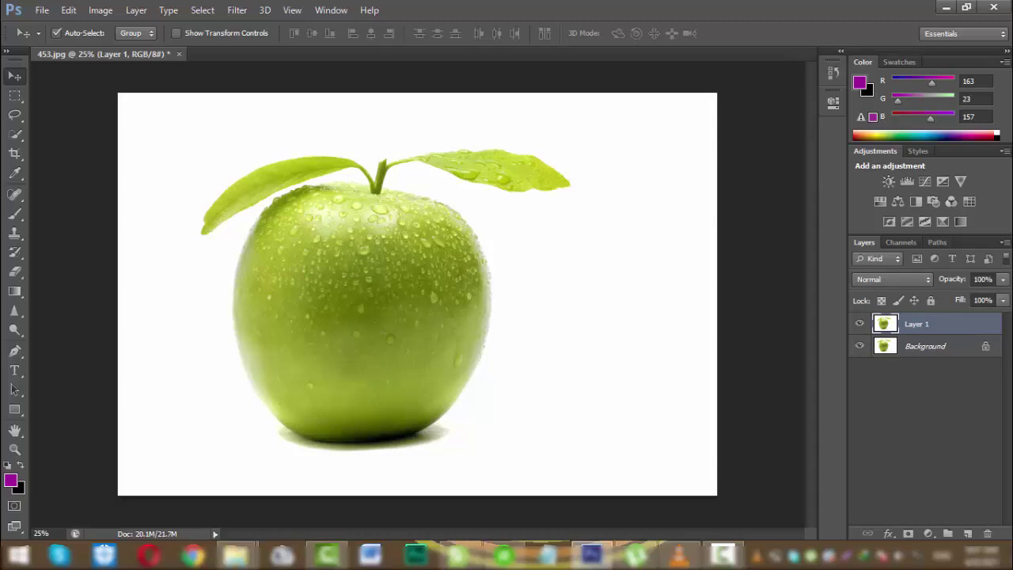
key("ctrl+z")
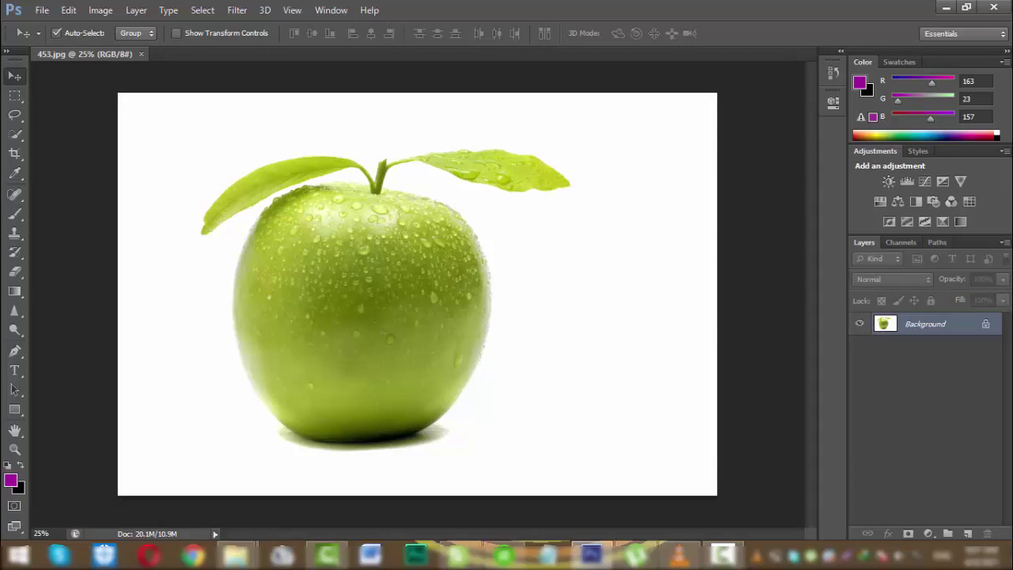
Open the Canvas Size settings, keep the apple in view and switch to relative sizing.
left_click(101, 10)
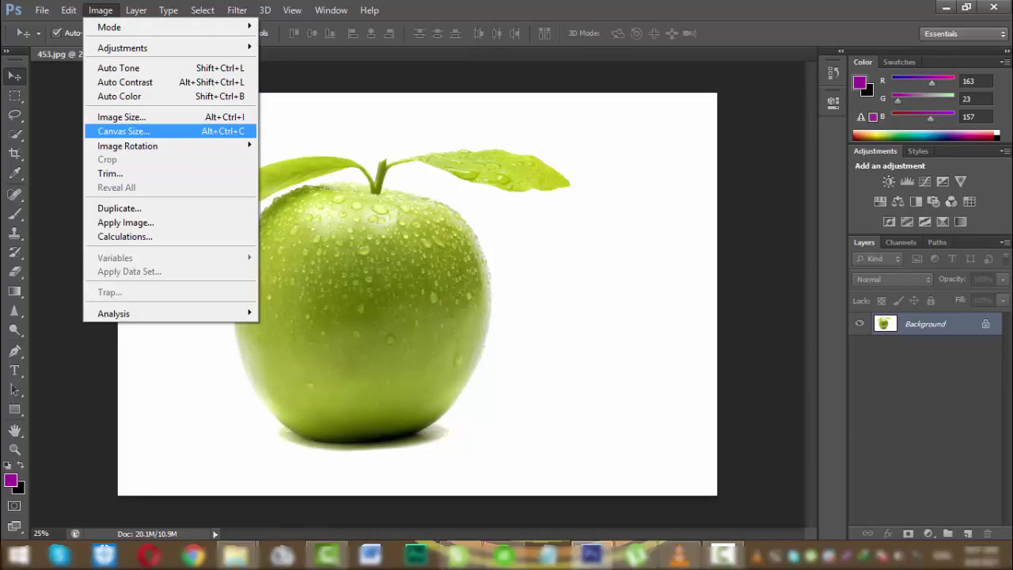
left_click(123, 131)
left_click_drag(507, 97, 588, 98)
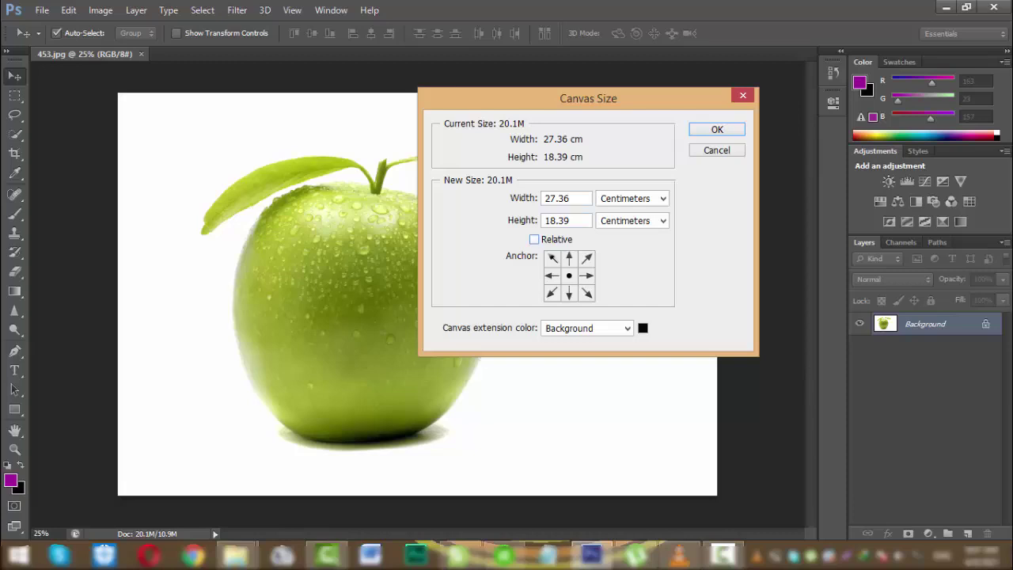
key("alt+r")
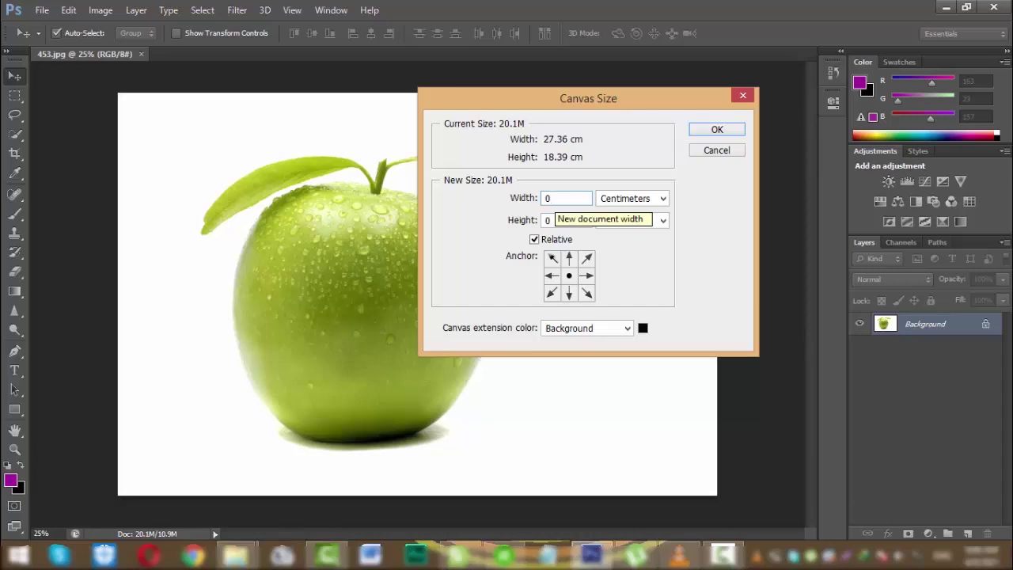
Extend the canvas width by 27.36 cm relative to the current size, then return to absolute sizing.
type("27")
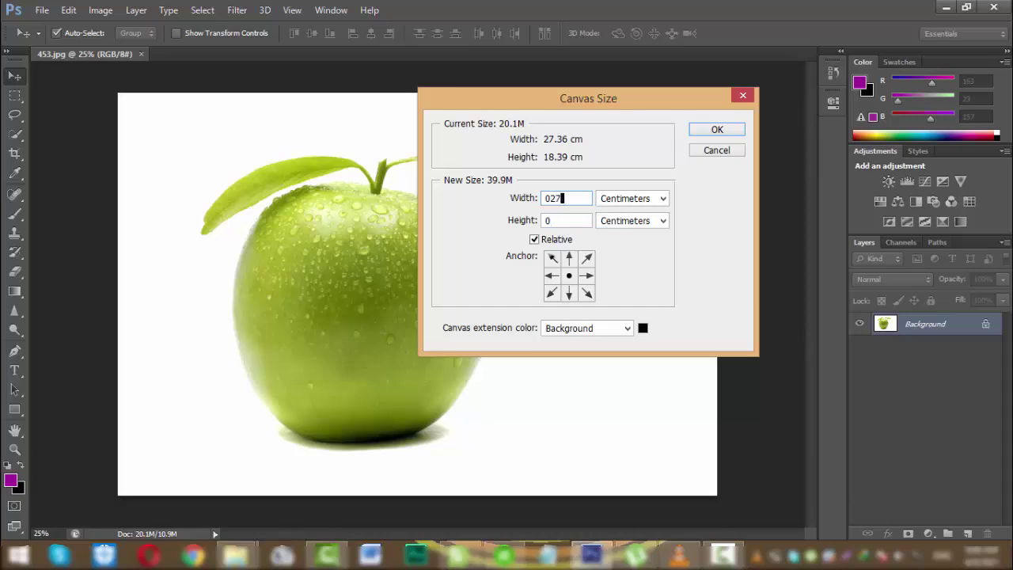
key("BackSpace")
key("BackSpace")
key("BackSpace")
type("2")
type("7")
type(".")
type("3")
type("6")
left_click(534, 239)
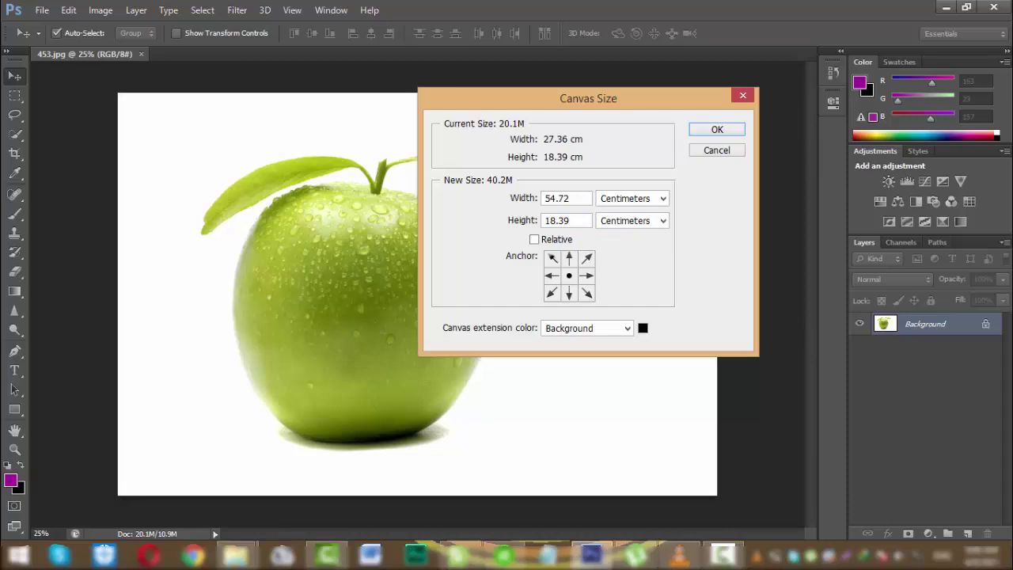
Anchor the existing image at the middle right, apply the new canvas size and fit the whole canvas in view.
left_click(586, 276)
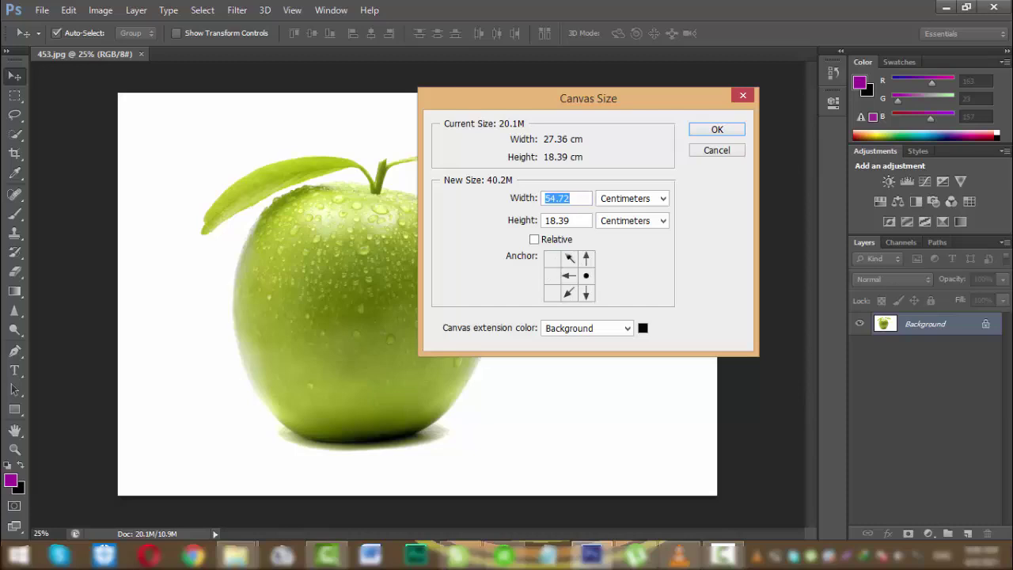
left_click(568, 276)
left_click(551, 275)
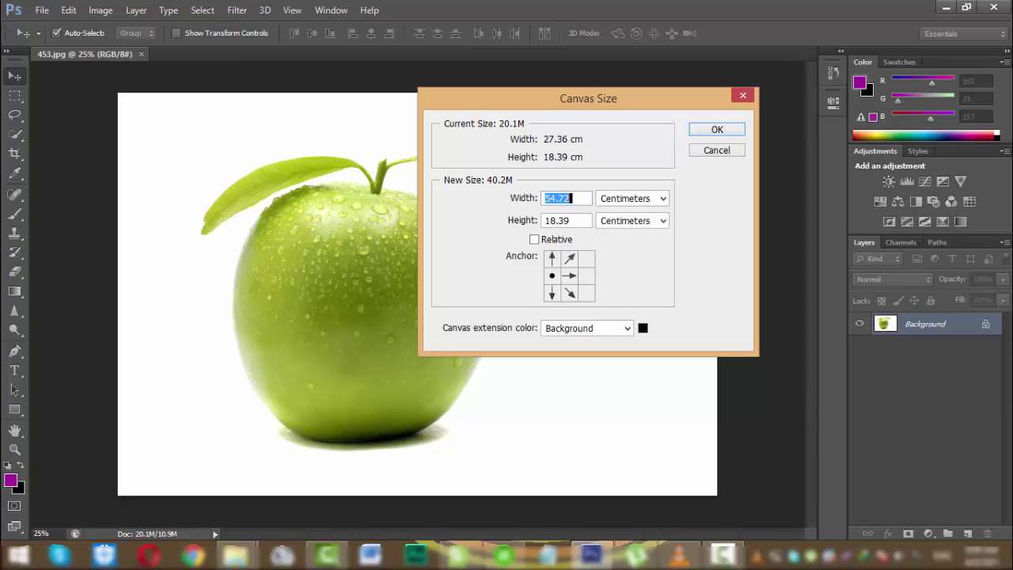
left_click(568, 275)
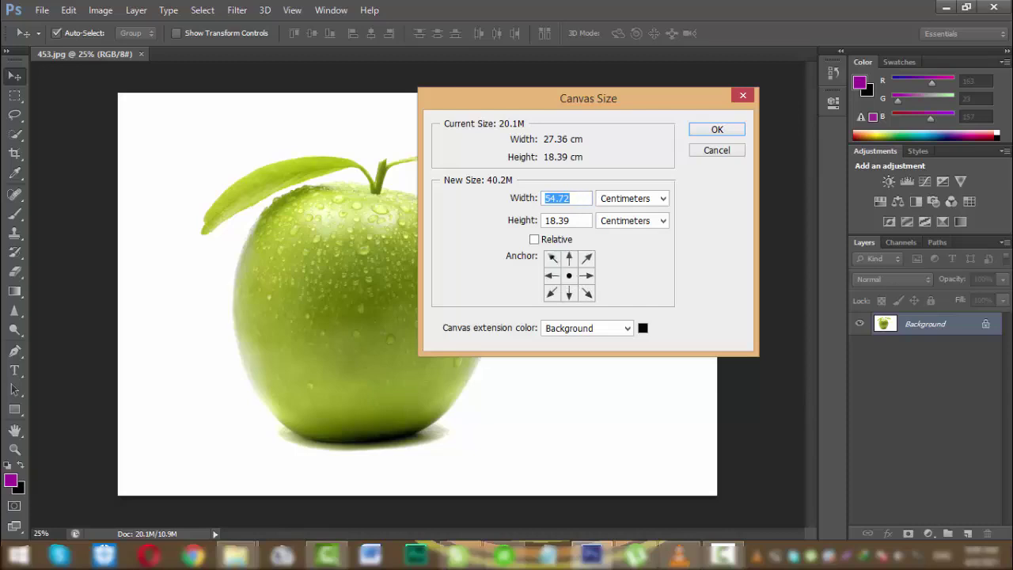
left_click(586, 275)
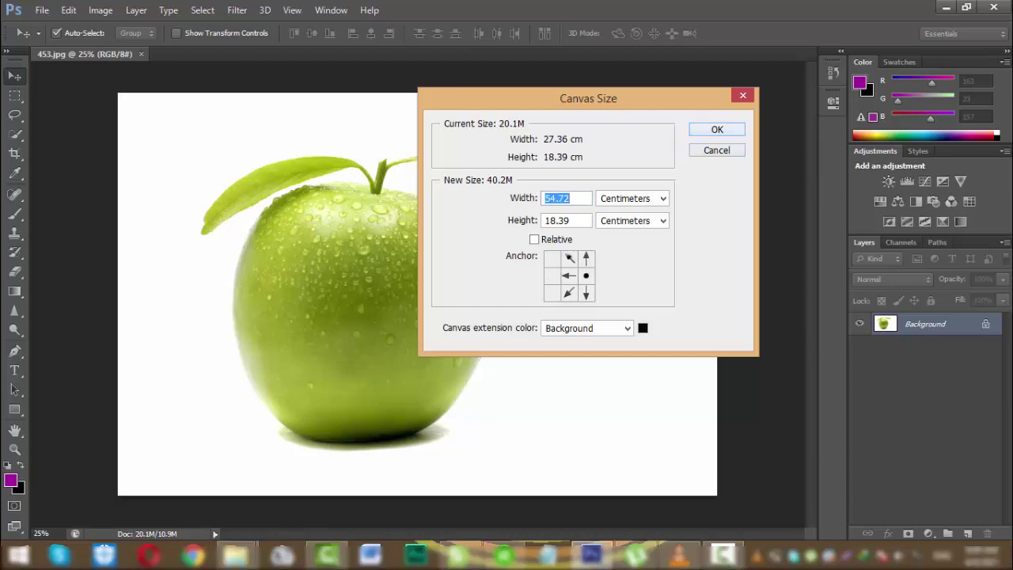
key("Return")
key("ctrl+0")
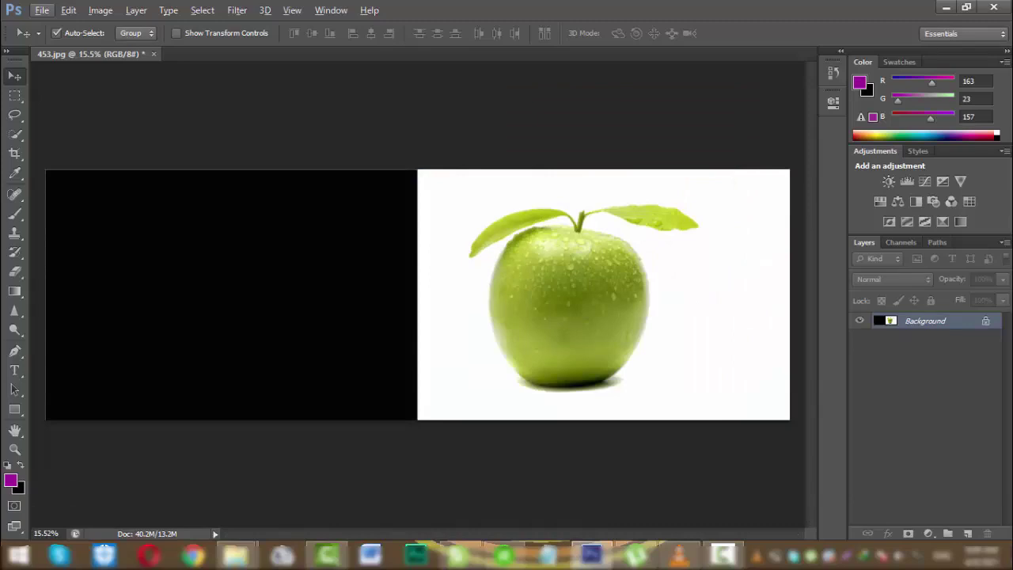
Place a copy of the apple picture over the black left half of the canvas on its own layer.
left_click_drag(559, 282, 501, 289)
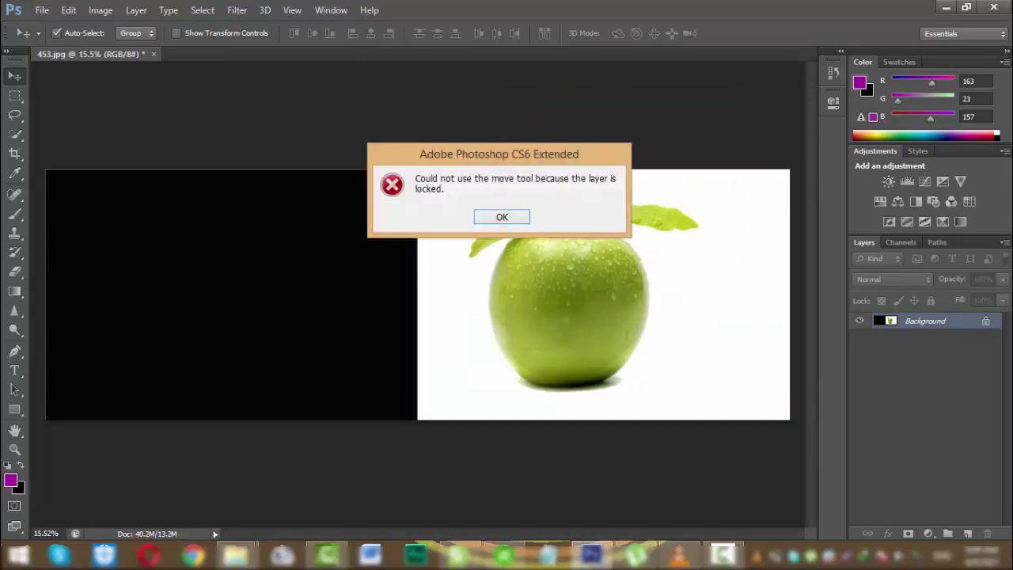
key("Return")
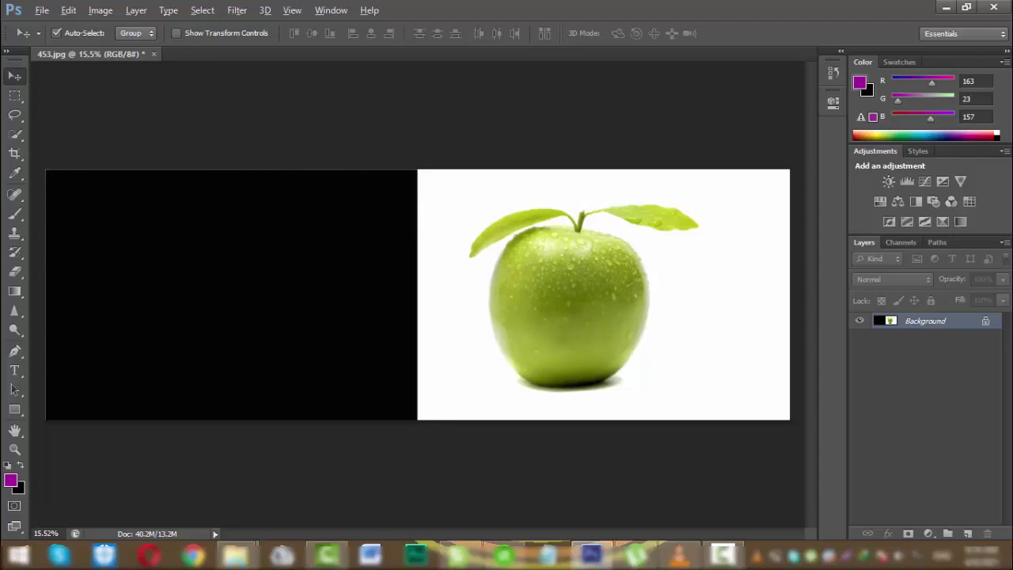
left_click_drag(580, 223, 200, 291)
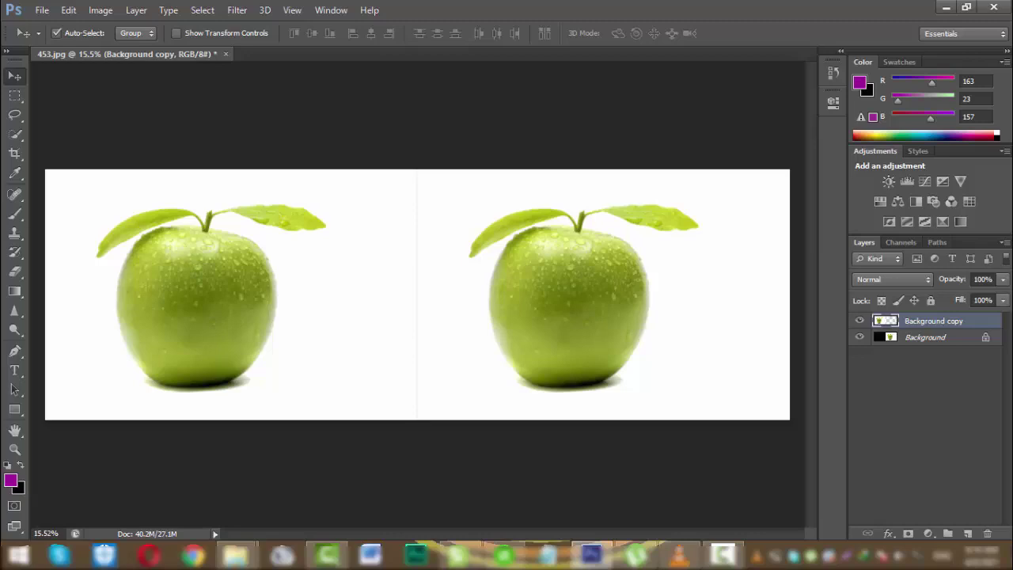
Start Replace Color on the Background copy layer and sample the green of the left apple.
left_click(926, 435)
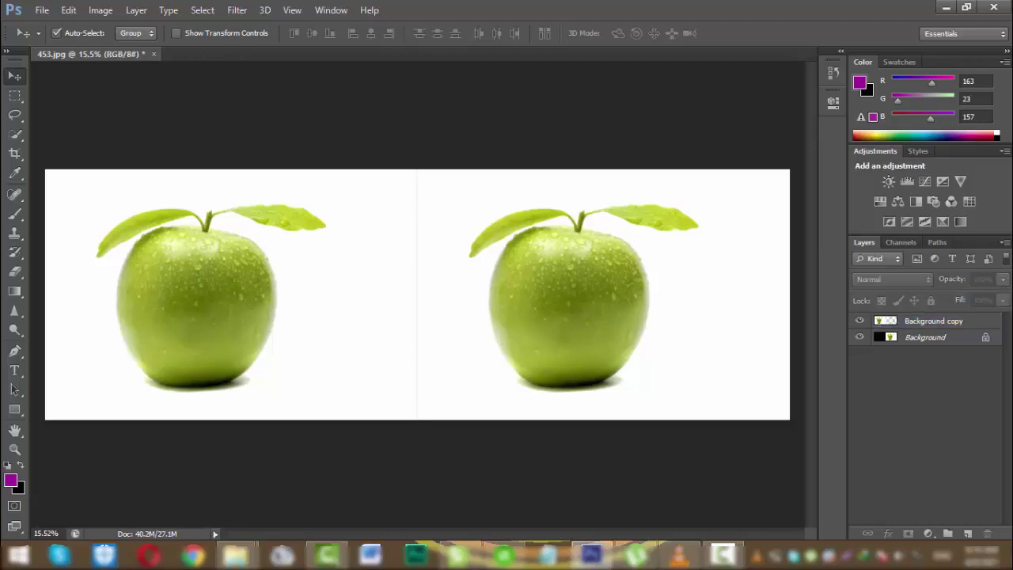
left_click(934, 320)
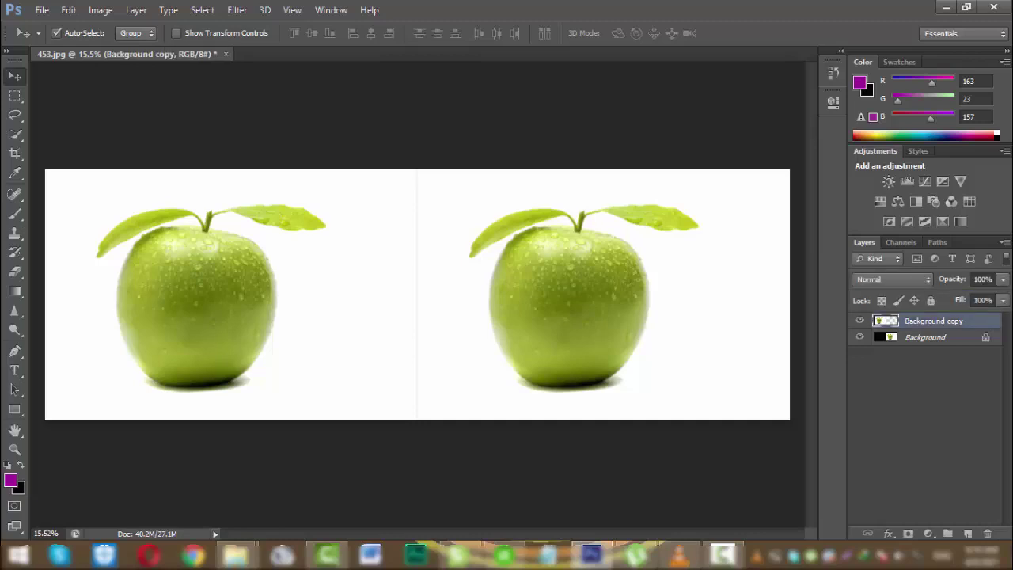
left_click(101, 9)
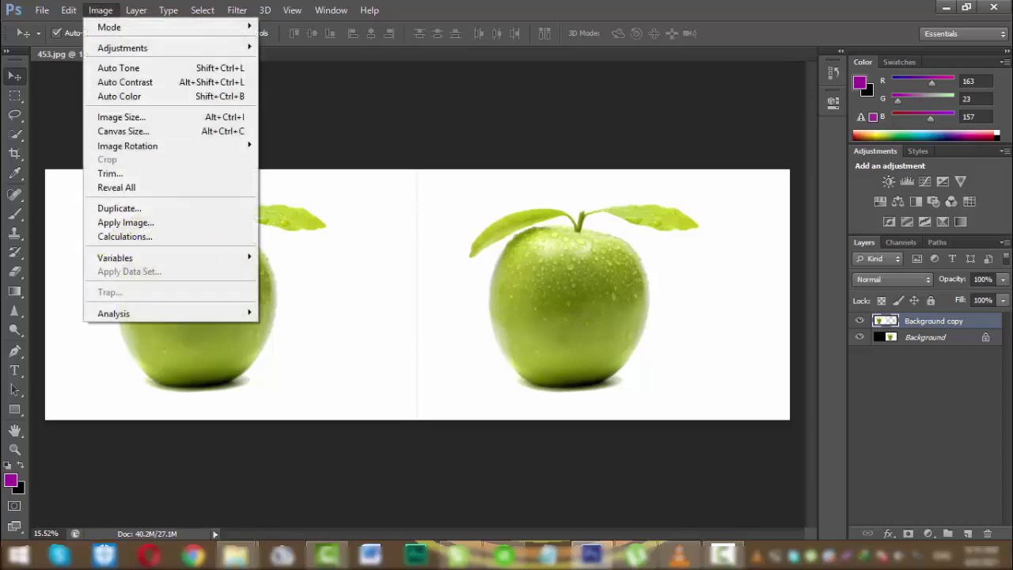
mouse_move(127, 48)
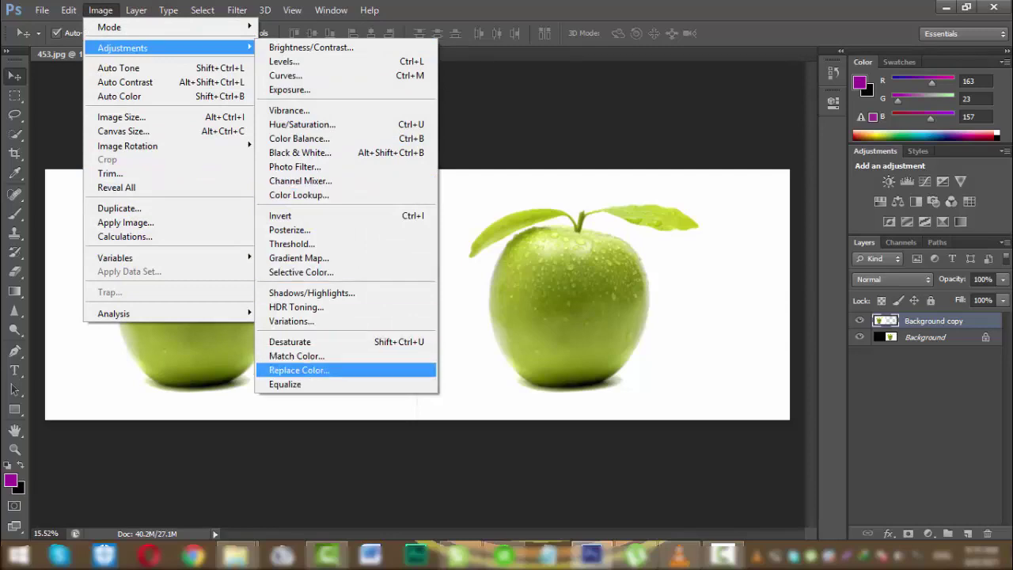
left_click(297, 370)
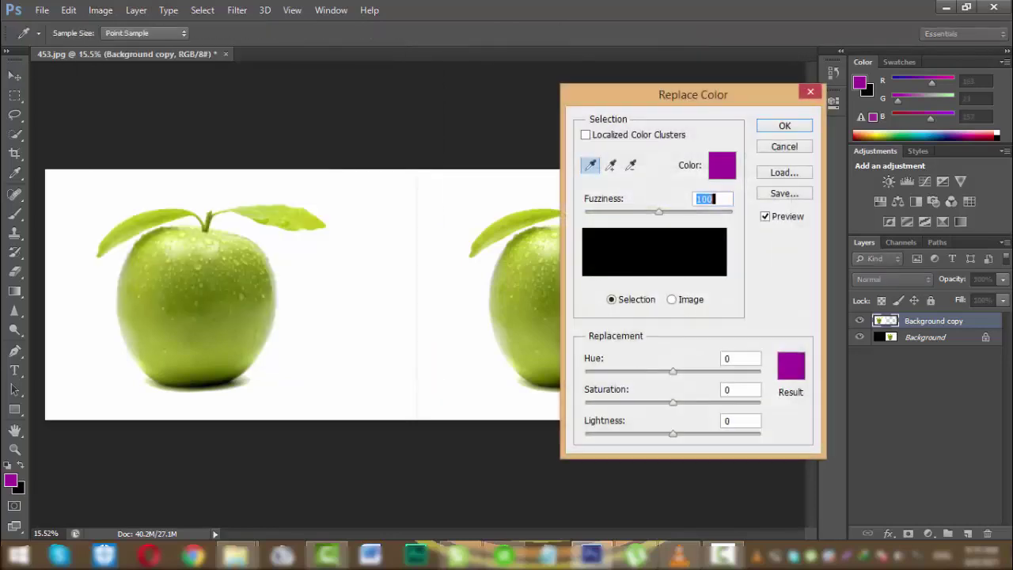
left_click_drag(693, 94, 581, 90)
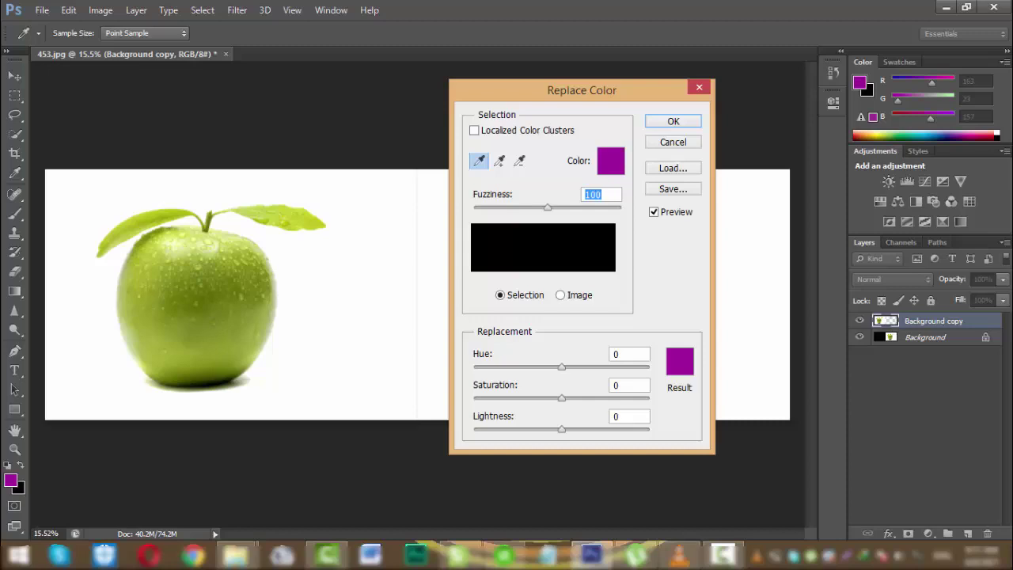
left_click(173, 271)
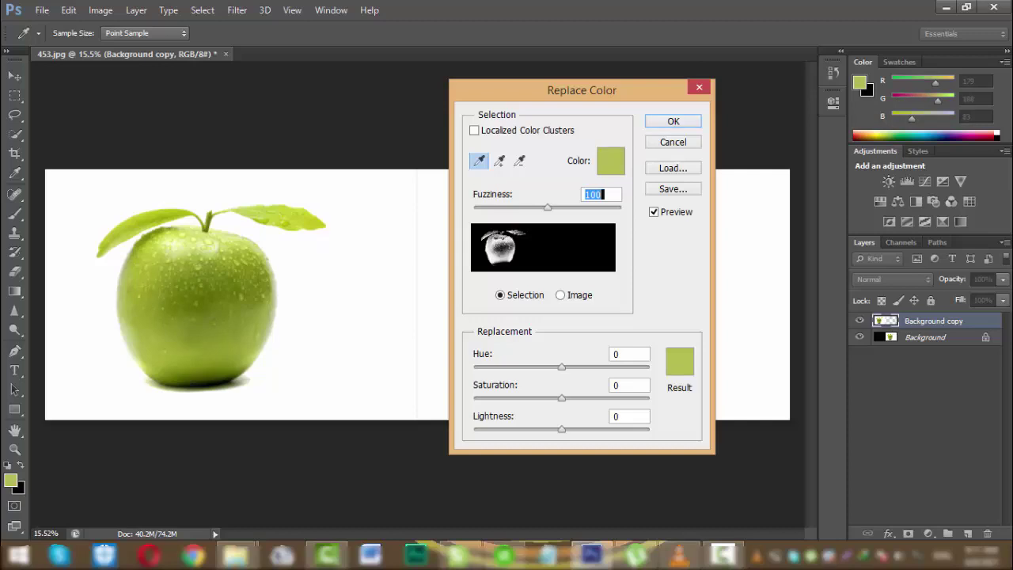
key("ctrl+plus")
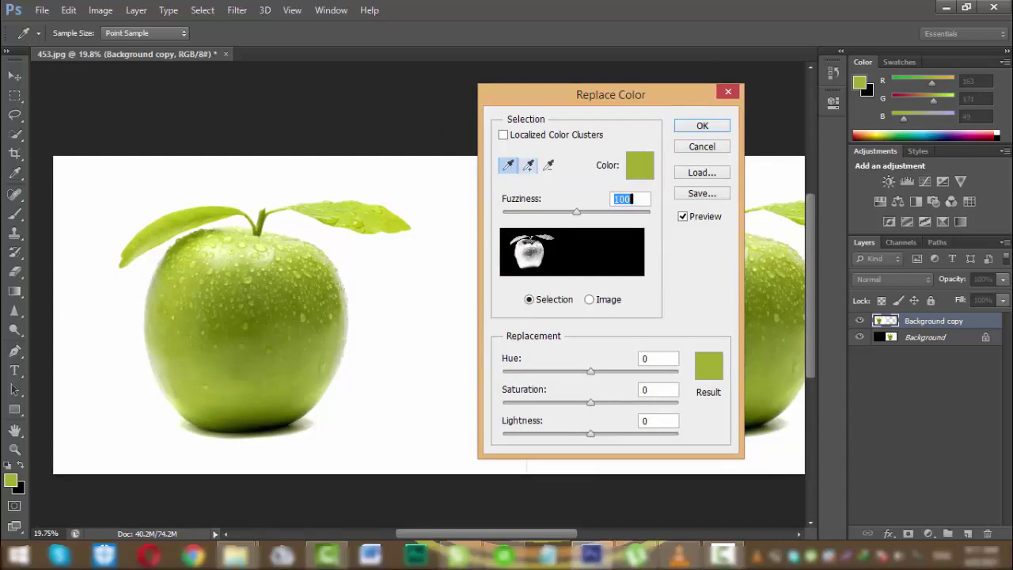
Add several green tones from the leaf and body of the left apple to the Replace Color sample.
left_click(528, 165)
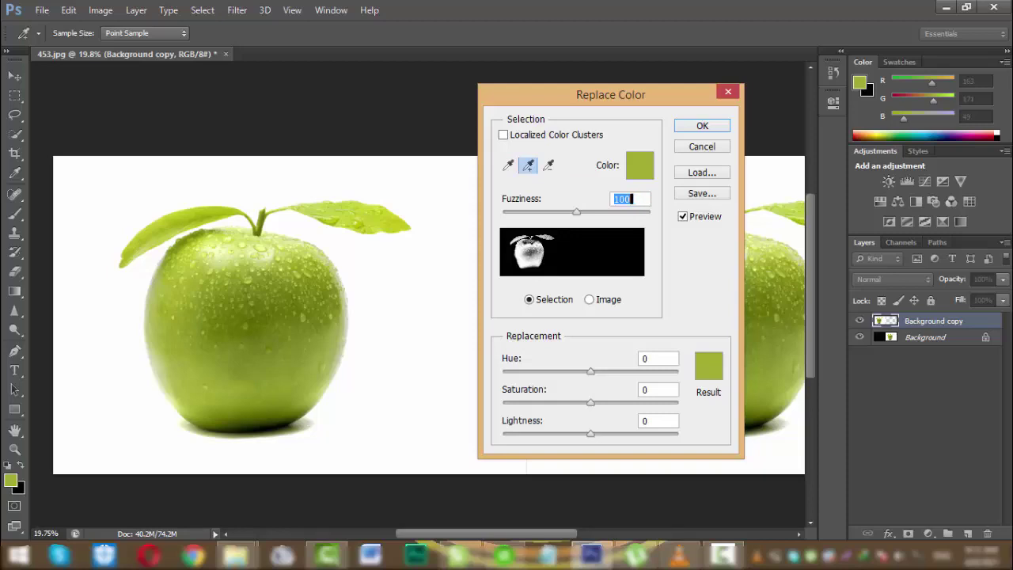
key("ctrl")
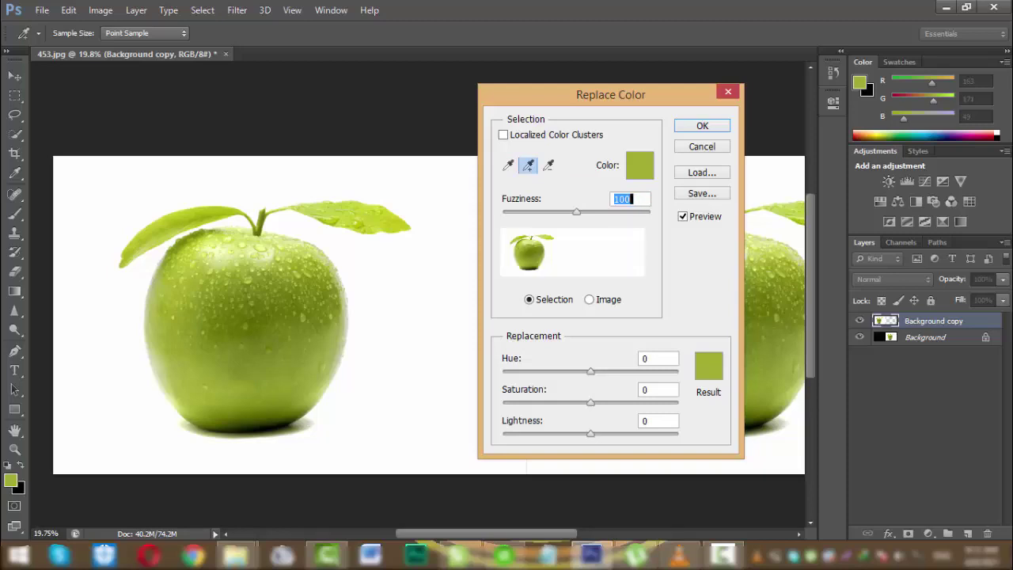
key("ctrl+plus")
key("ctrl+plus")
key("ctrl+plus")
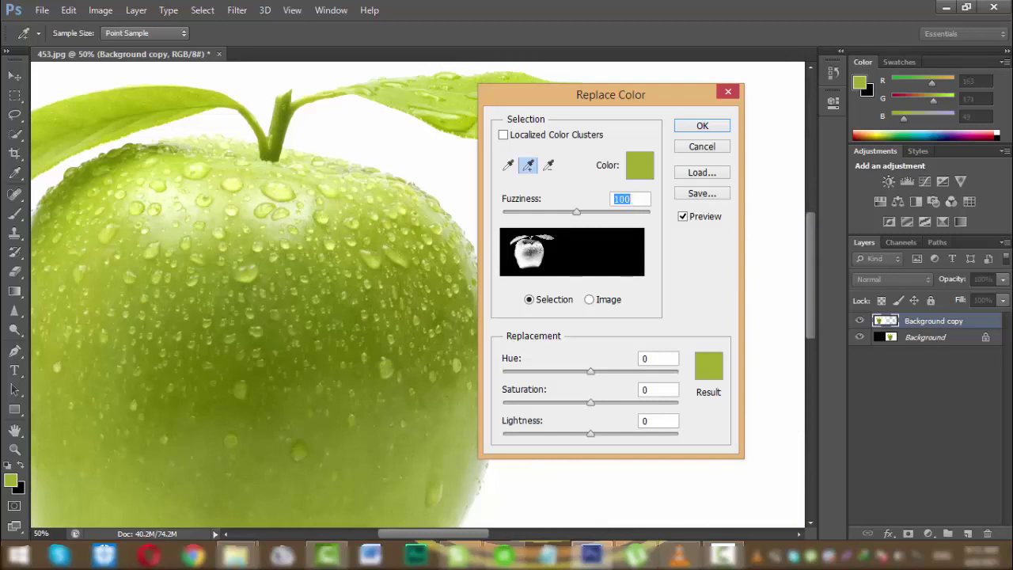
left_click(427, 97)
left_click(348, 277)
left_click(301, 341)
left_click(269, 372)
left_click(261, 451)
left_click(317, 490)
left_click(428, 507)
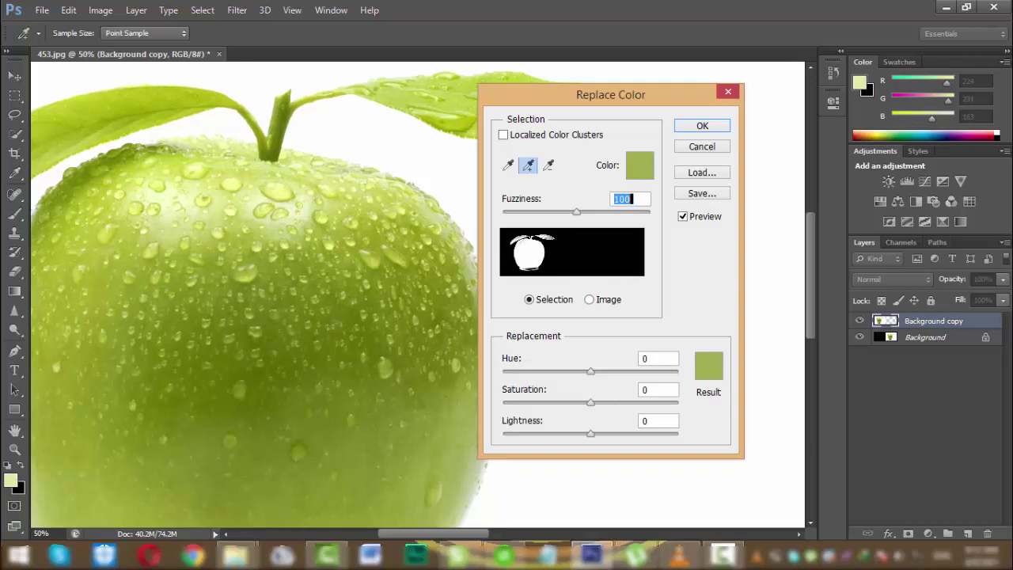
Add the darker green tones near the left apple's base to the Replace Color sample.
scroll(253, 300, "down", 5)
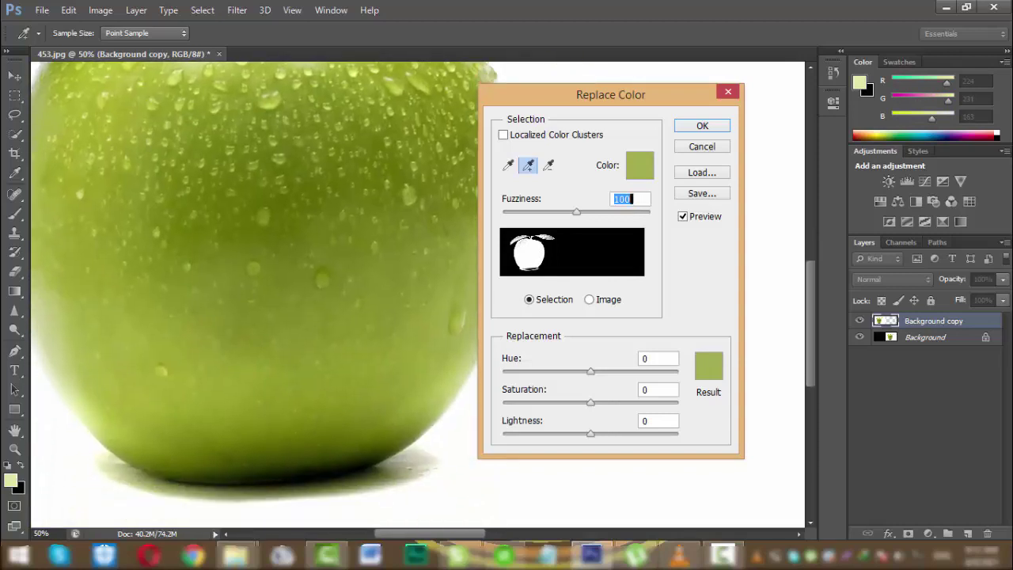
scroll(253, 316, "down", 3)
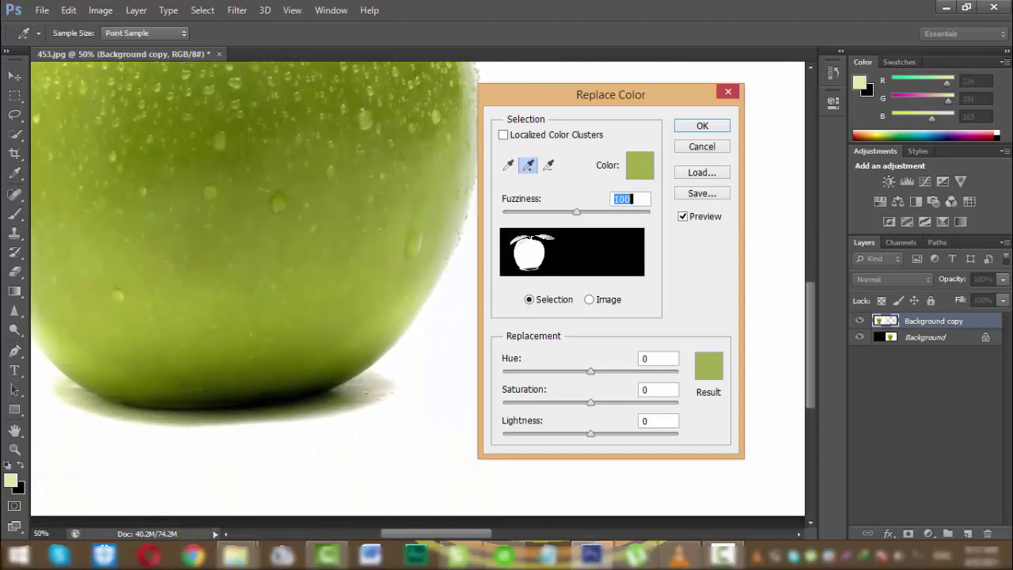
left_click(237, 381)
left_click(245, 371)
left_click(237, 387)
left_click(237, 387)
left_click(238, 396)
left_click(238, 409)
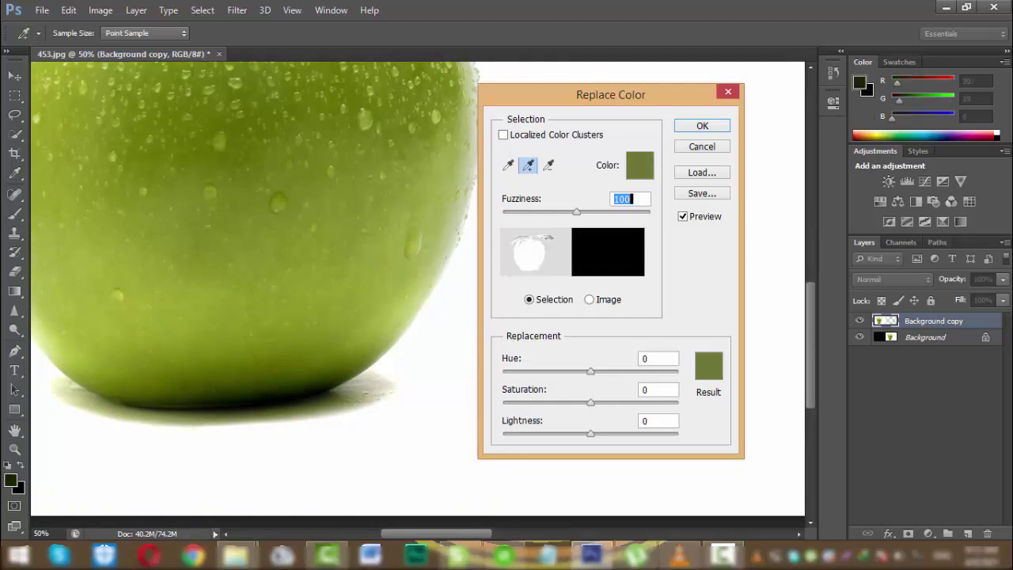
left_click(237, 348)
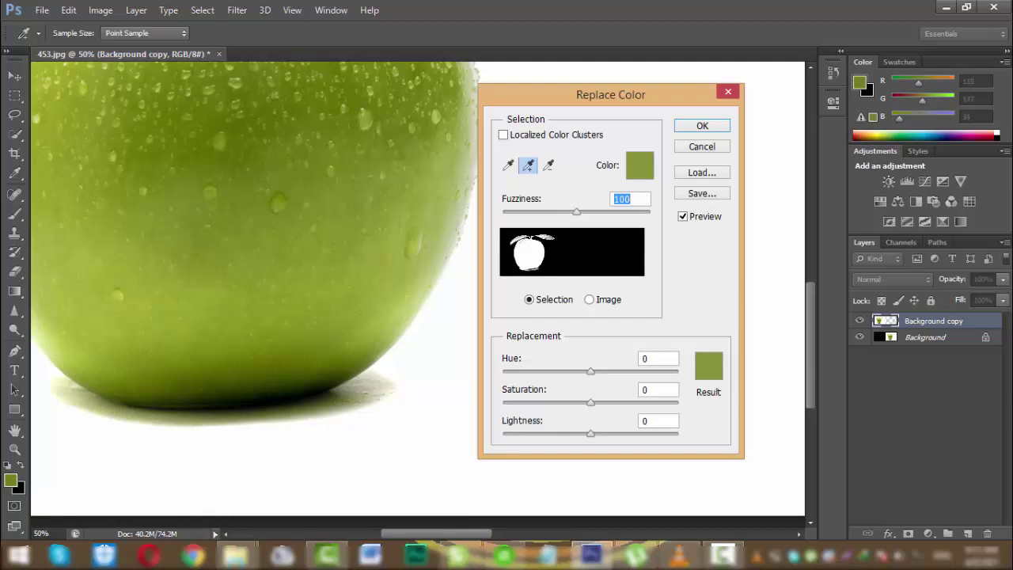
scroll(253, 301, "up", 5)
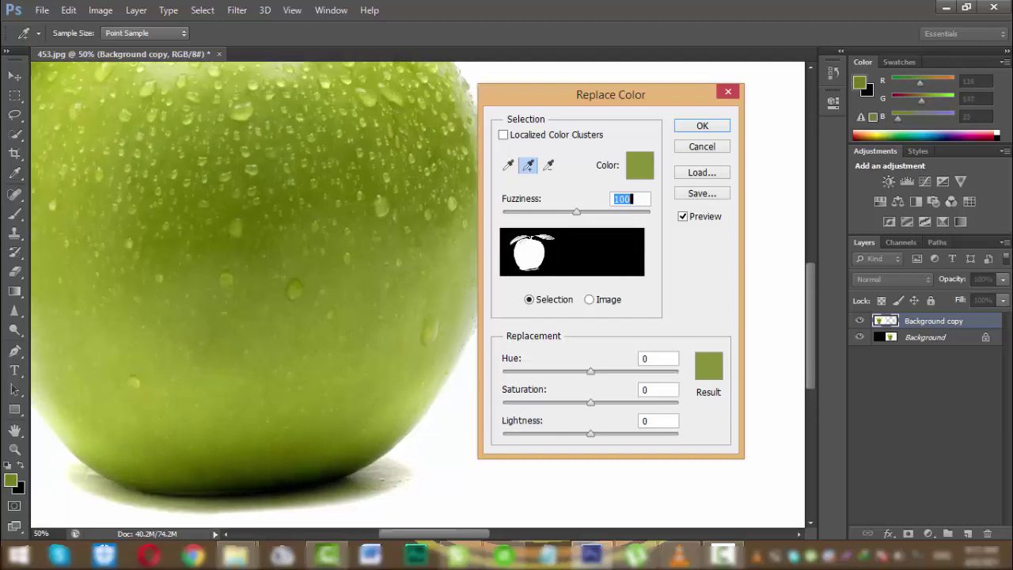
Add lighter green tones from the upper part of the left apple to the Replace Color sample.
scroll(253, 301, "up", 3)
scroll(253, 300, "right", 4)
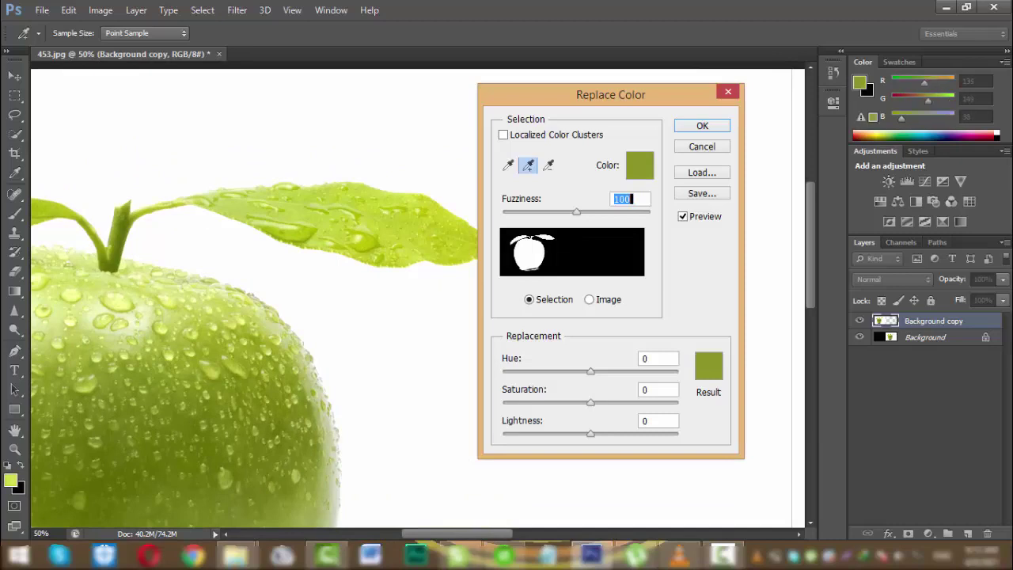
left_click_drag(127, 325, 472, 276)
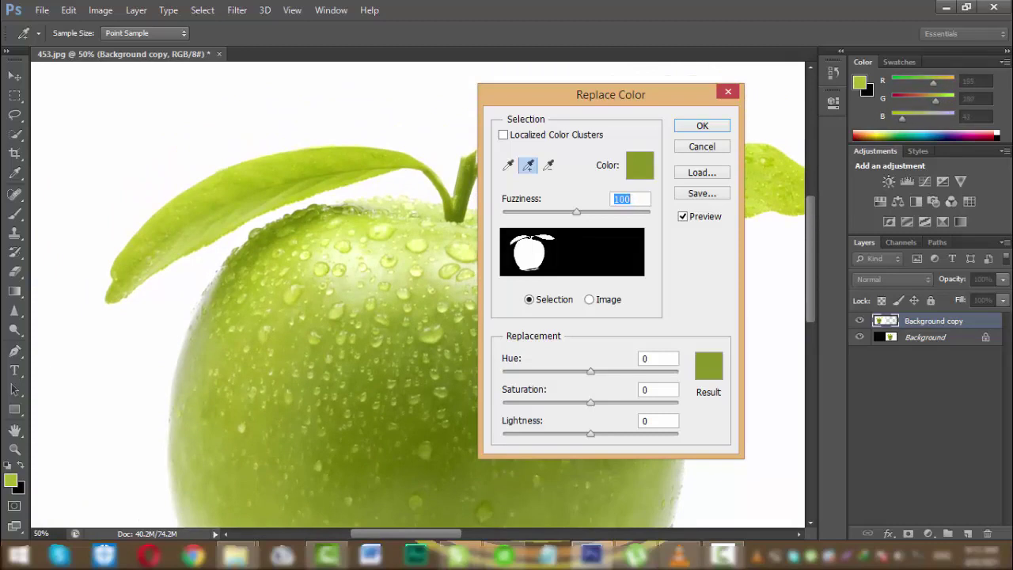
left_click_drag(380, 341, 161, 197)
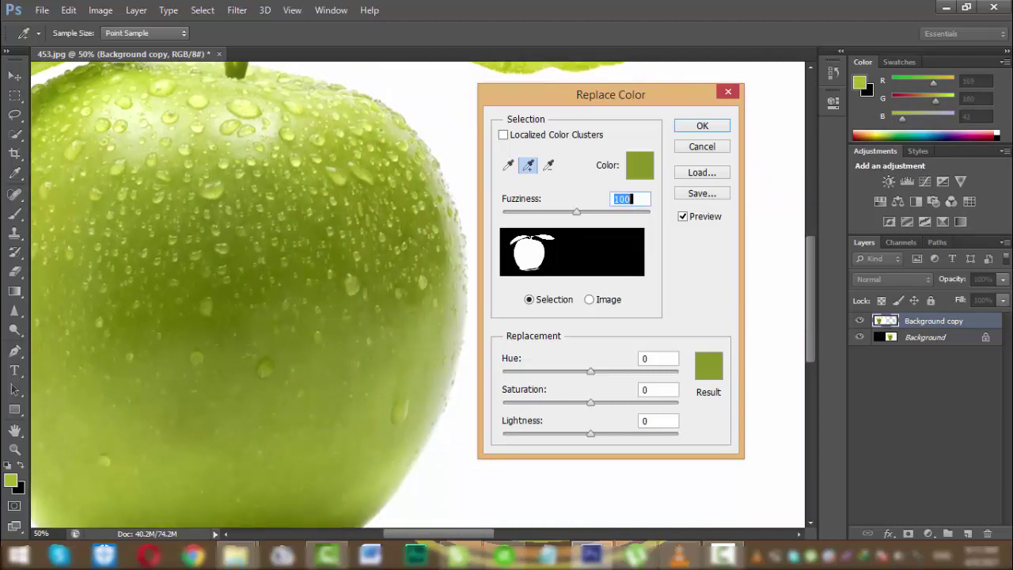
left_click(708, 365)
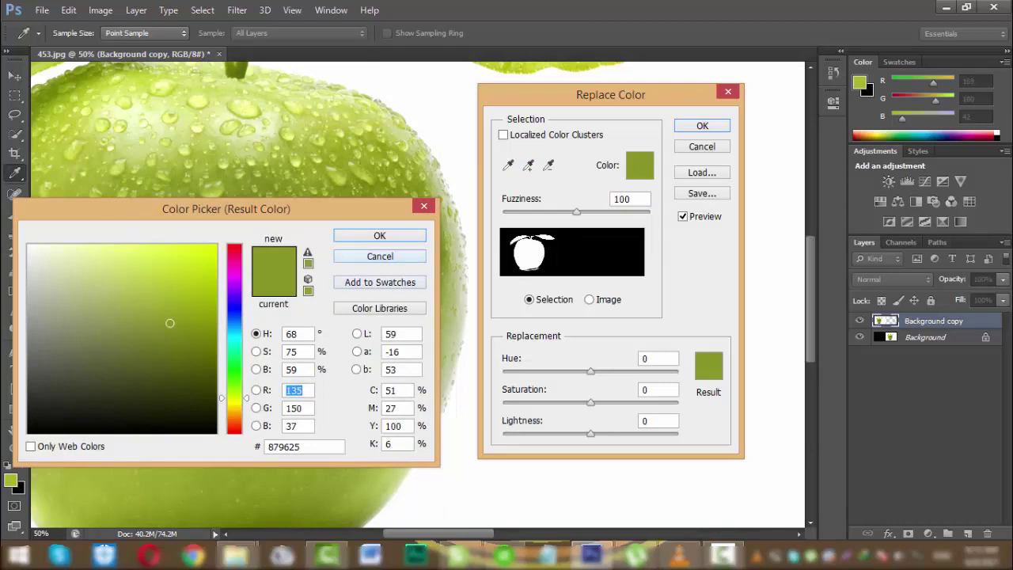
left_click(380, 255)
key("BackSpace")
Open the replacement result color and shift its hue to a blue of 248°, previewing it on the left apple.
key("alt")
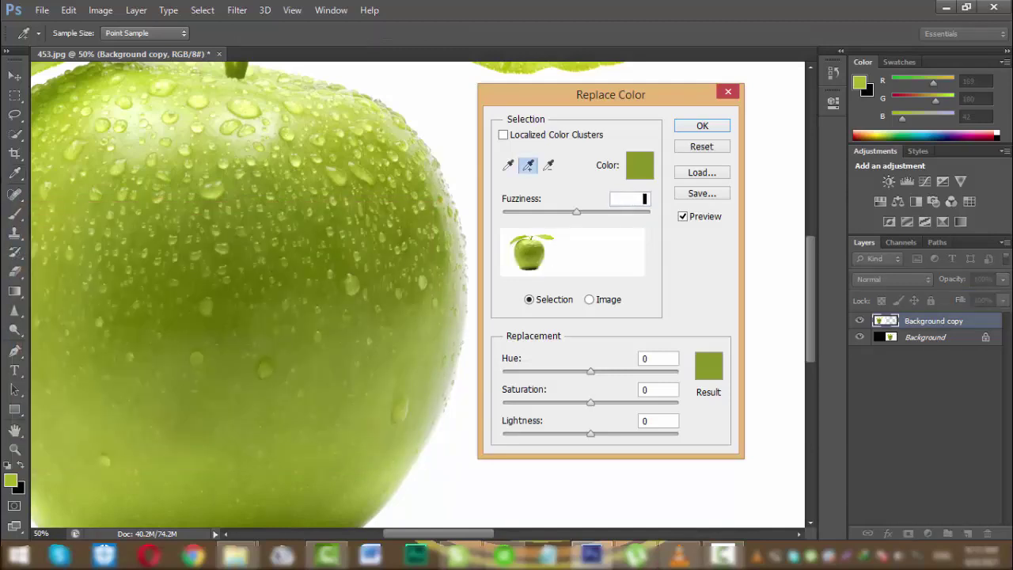
scroll(253, 293, "down", 3)
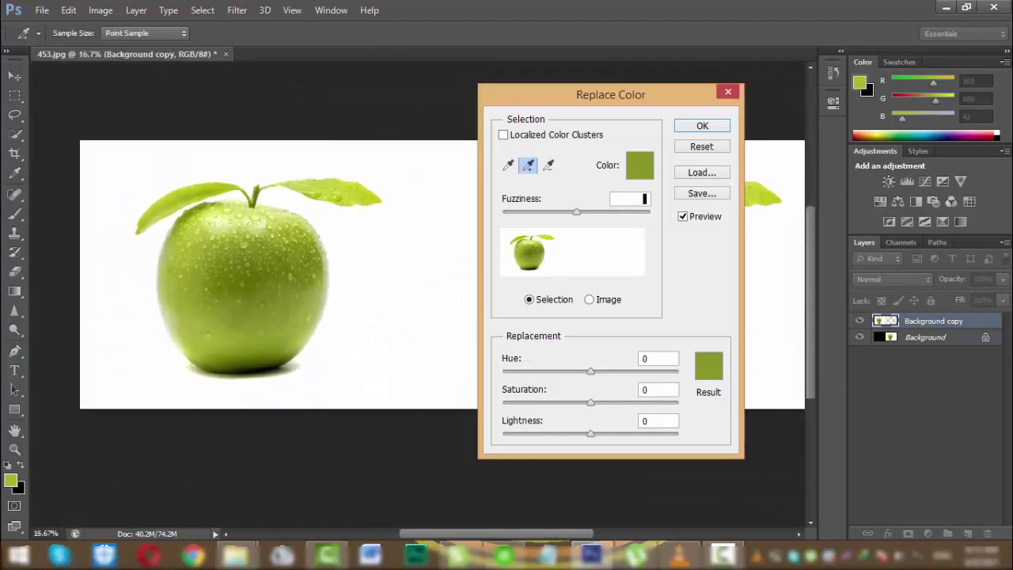
left_click_drag(610, 94, 518, 107)
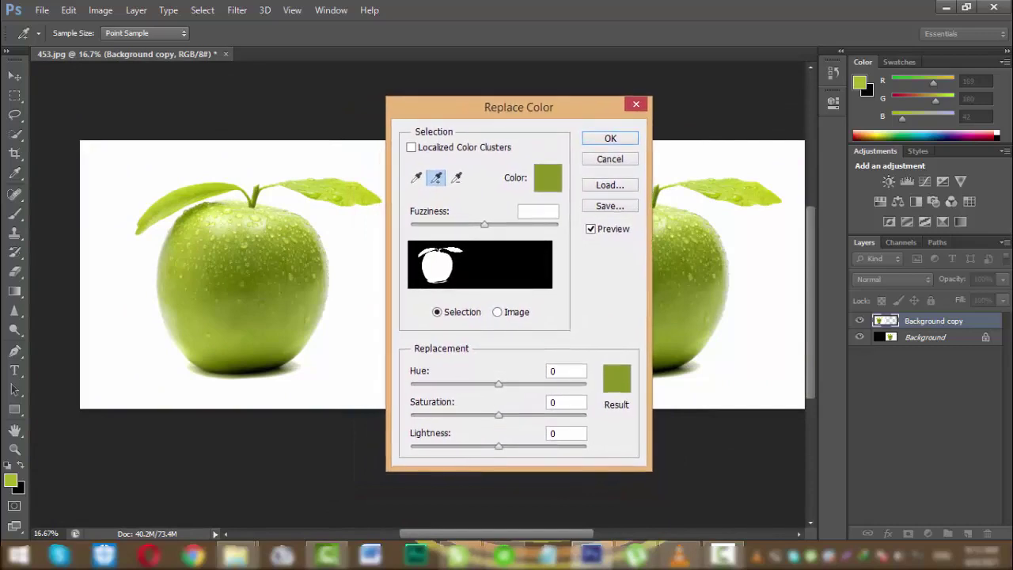
left_click(616, 379)
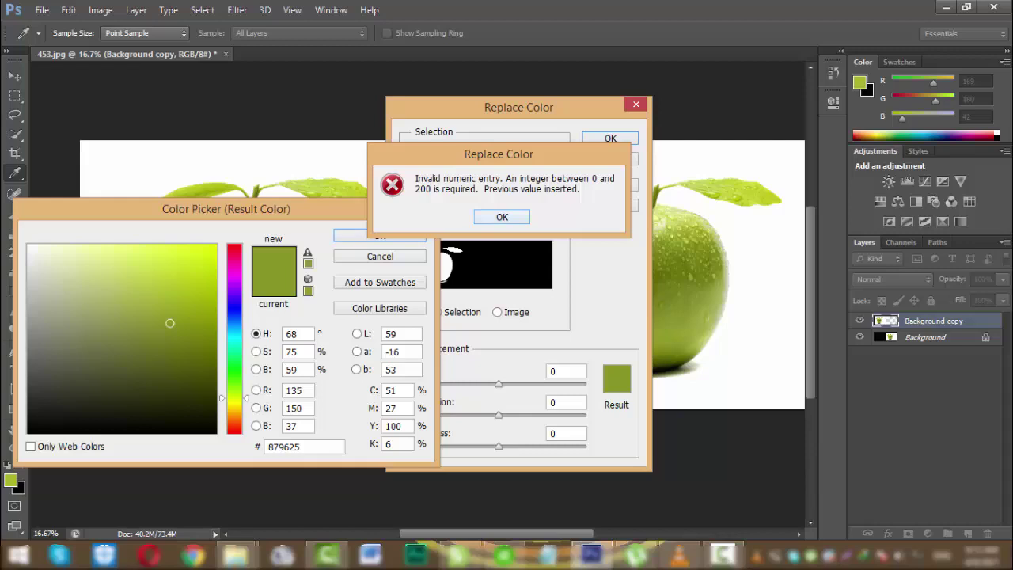
key("Return")
left_click_drag(237, 208, 583, 164)
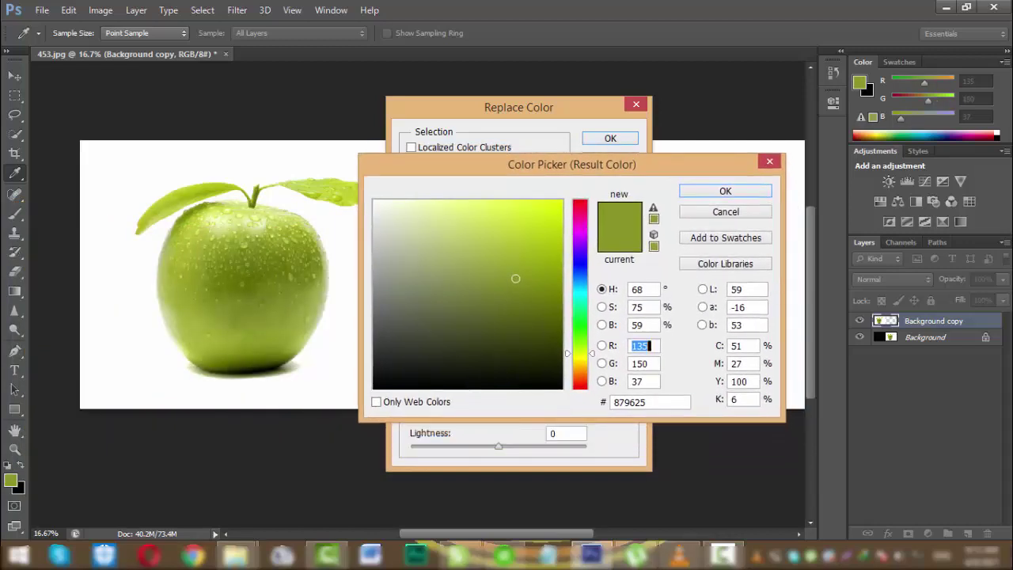
left_click(580, 205)
left_click_drag(580, 205, 580, 257)
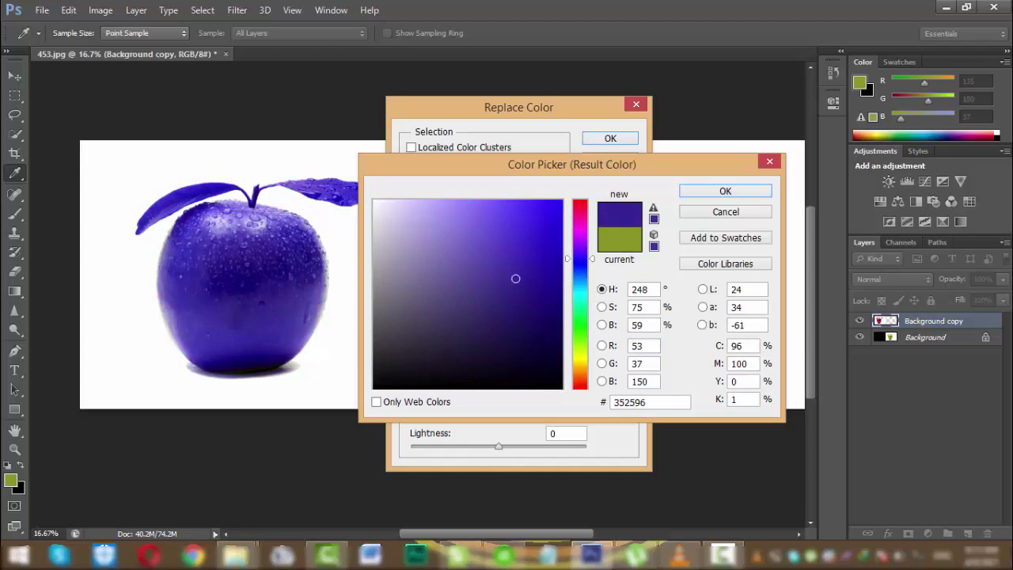
key("ctrl+plus")
key("ctrl+plus")
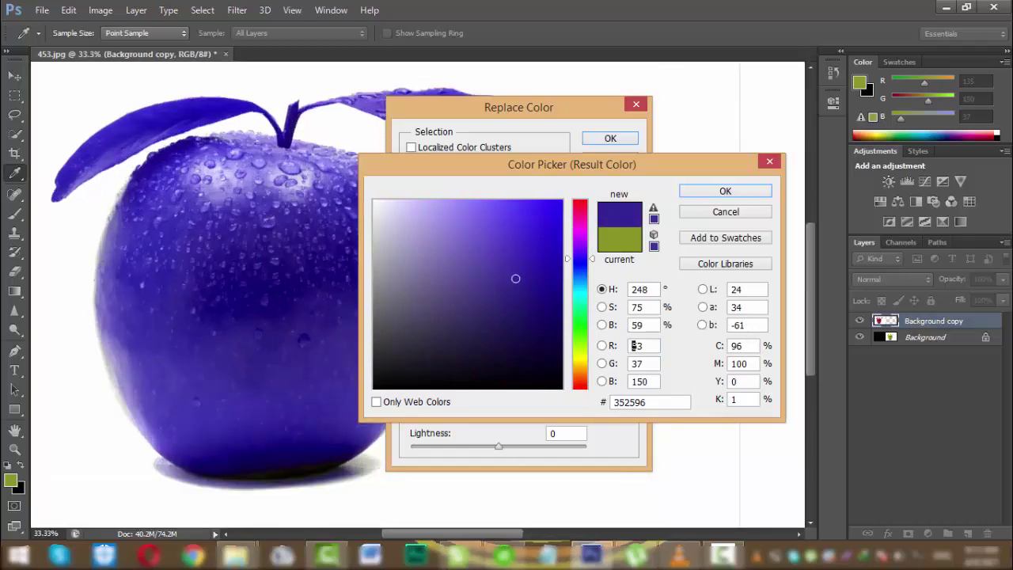
Set the replacement result color's hue to a red of 357° and accept the color.
mouse_move(580, 258)
left_mouse_down()
mouse_move(580, 210)
mouse_move(580, 268)
left_mouse_up()
left_click_drag(580, 286, 580, 384)
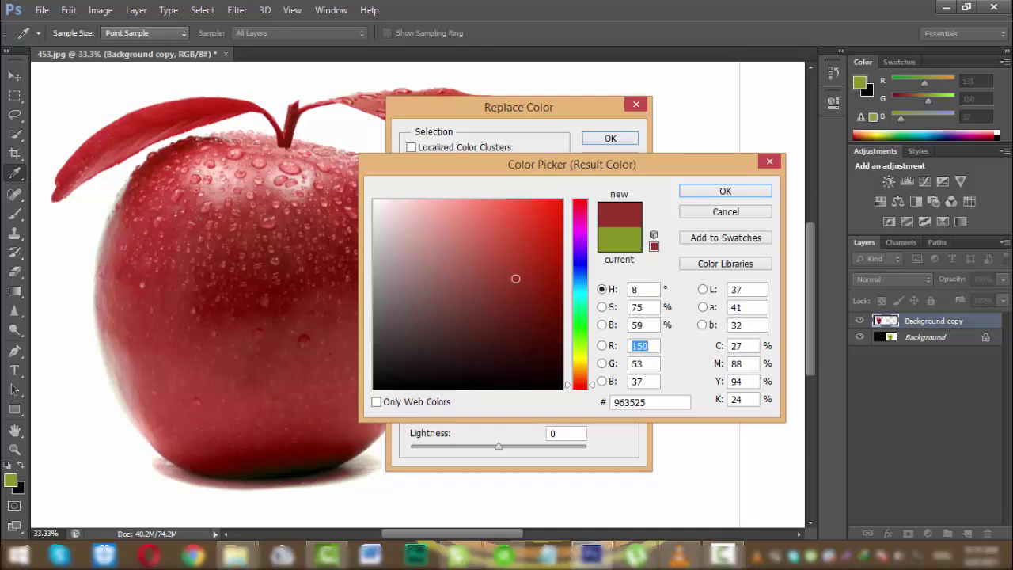
left_click(580, 201)
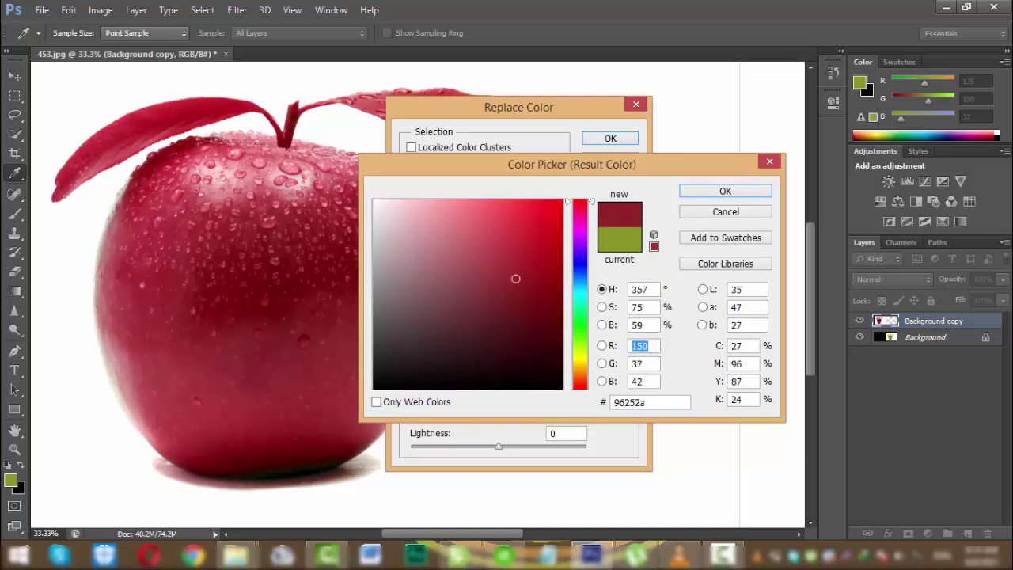
left_click_drag(554, 164, 312, 161)
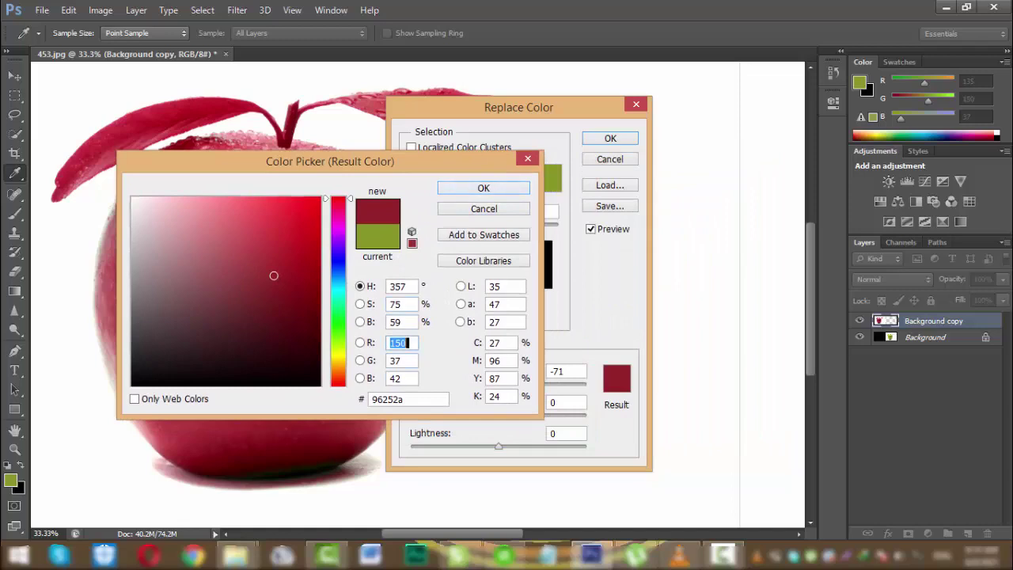
key("Return")
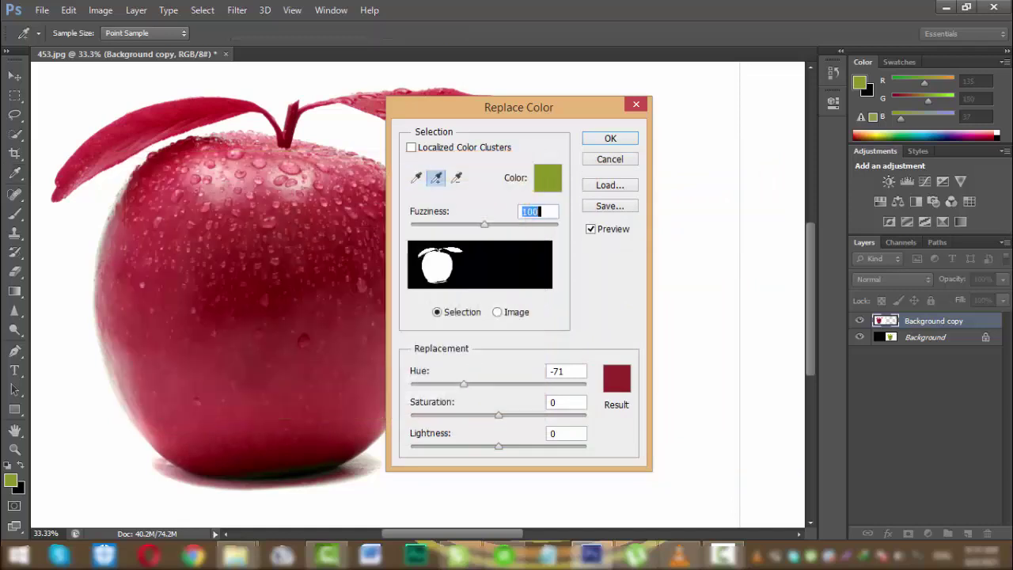
Try raising the replacement saturation to +97 with the whole left apple in view.
left_click_drag(554, 107, 670, 96)
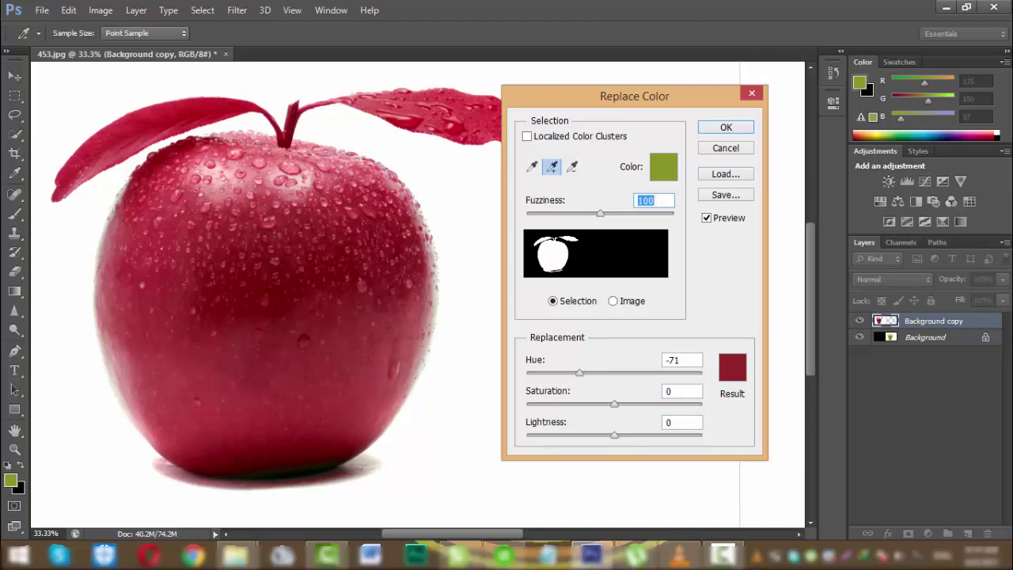
left_click(681, 391)
key("Up")
key("Up")
key("Up")
key("Up")
key("Up")
key("Up")
key("Up")
key("Up")
key("Up")
key("Up")
key("Up")
key("Up")
key("Up")
key("Up")
key("Up")
key("Up")
key("Up")
key("Up")
key("Up")
key("Up")
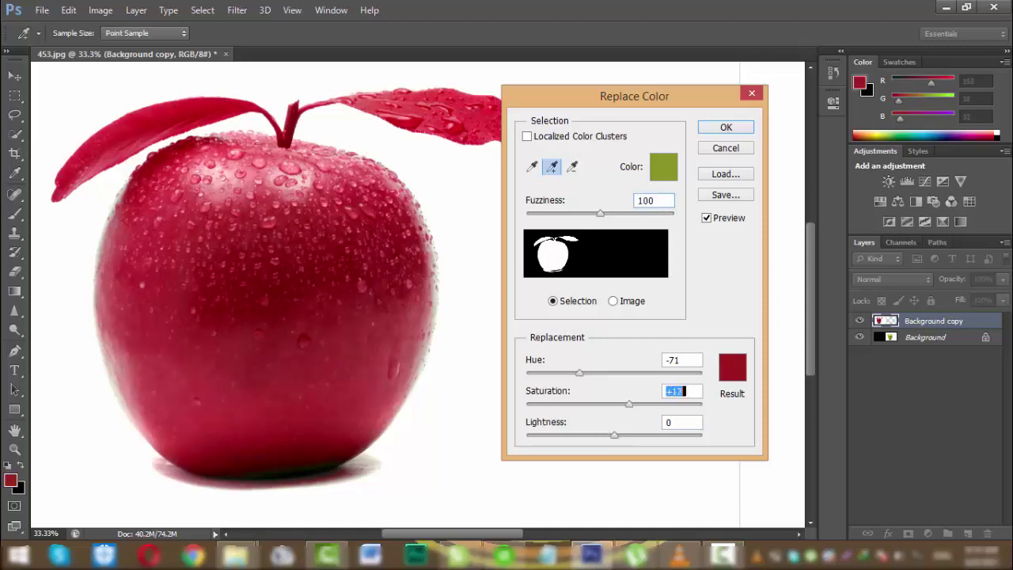
key("Up")
key("Up")
key("Up")
key("Up")
key("Up")
key("Up")
key("Up")
key("Up")
key("Up")
key("Up")
key("Up")
key("Up")
key("Up")
key("Up")
key("Up")
key("Up")
key("Up")
key("Up")
key("Up")
key("Up")
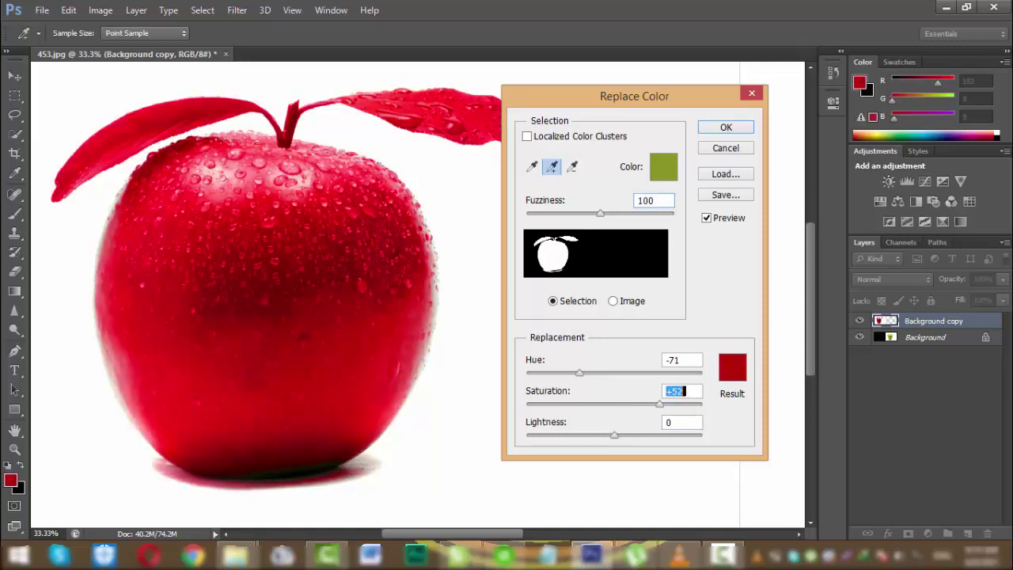
key("Up")
key("Up")
key("Up")
key("Up")
key("Up")
key("Up")
key("Up")
key("Up")
key("Up")
key("Up")
key("Up")
key("Up")
key("Up")
key("Up")
key("Up")
key("Up")
key("Up")
key("Up")
key("Up")
key("Up")
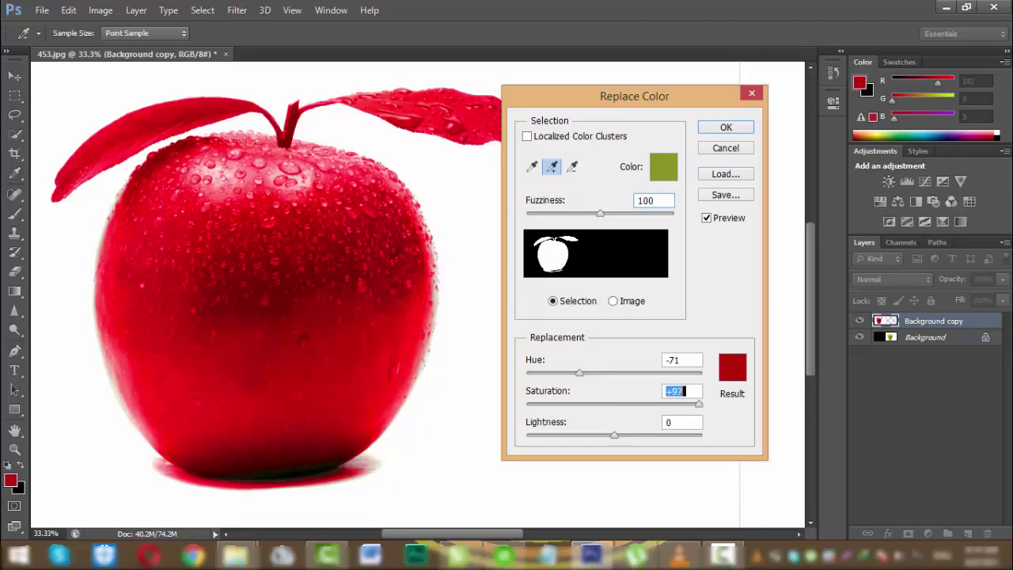
Try a strongly reduced replacement saturation of -79 on the left apple.
key("shift+Down")
key("shift+Down")
key("shift+Down")
key("shift+Down")
key("shift+Down")
key("shift+Down")
key("shift+Down")
key("shift+Down")
key("shift+Down")
key("shift+Down")
key("shift+Down")
key("shift+Down")
key("shift+Down")
key("shift+Down")
key("shift+Down")
key("shift+Down")
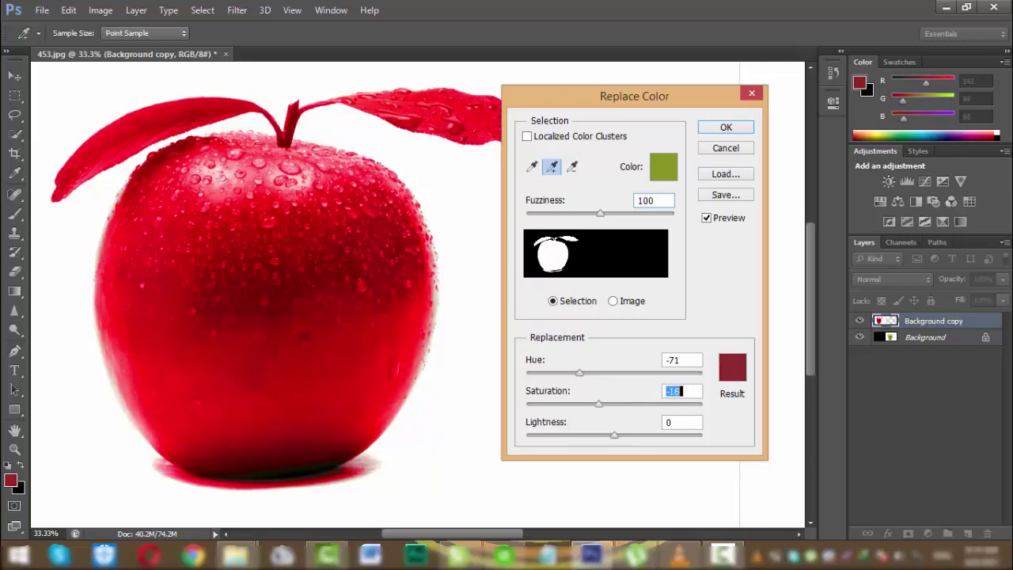
key("shift+Down")
key("shift+Down")
key("shift+Down")
Set the replacement saturation to +7 for the left apple.
key("shift+Up")
key("shift+Up")
key("shift+Up")
key("shift+Up")
key("shift+Up")
key("shift+Up")
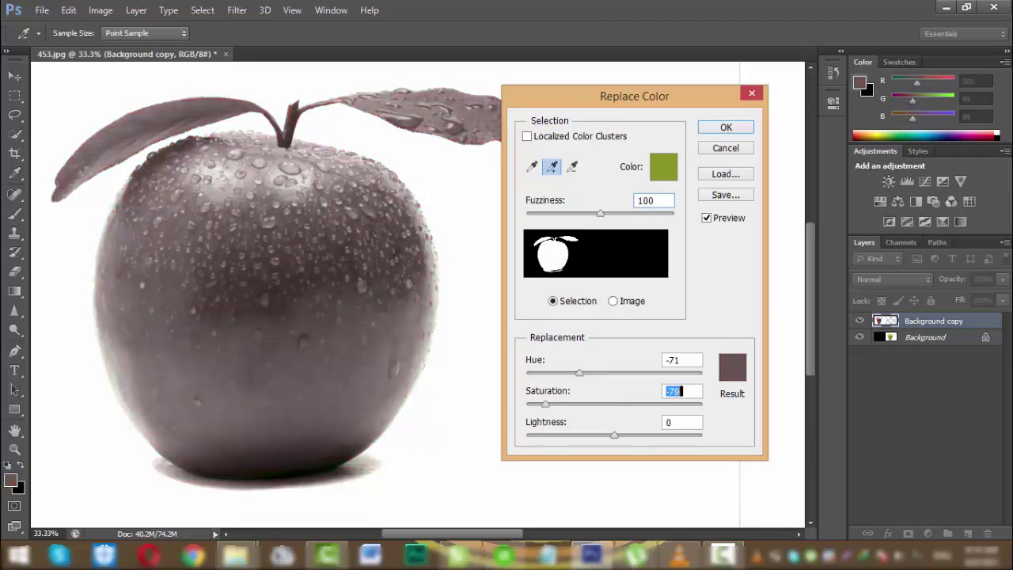
key("shift+Up")
key("shift+Up")
key("Up")
key("Up")
key("Up")
key("Up")
key("Up")
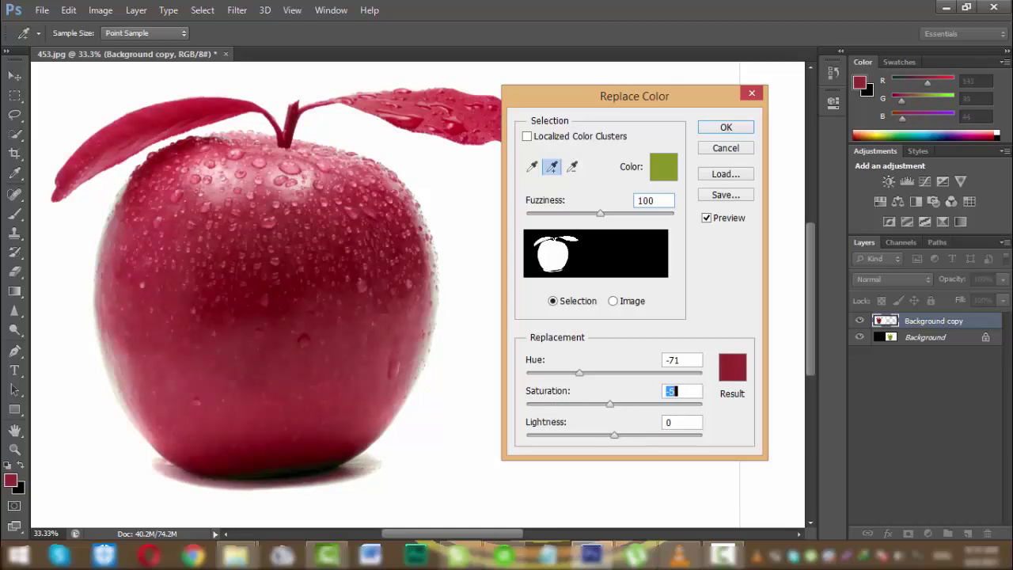
key("Up")
key("Up")
key("Up")
key("Up")
key("Up")
key("Up")
key("Up")
key("Up")
key("Up")
key("Up")
key("Up")
key("Up")
key("Up")
key("Up")
key("Up")
key("Up")
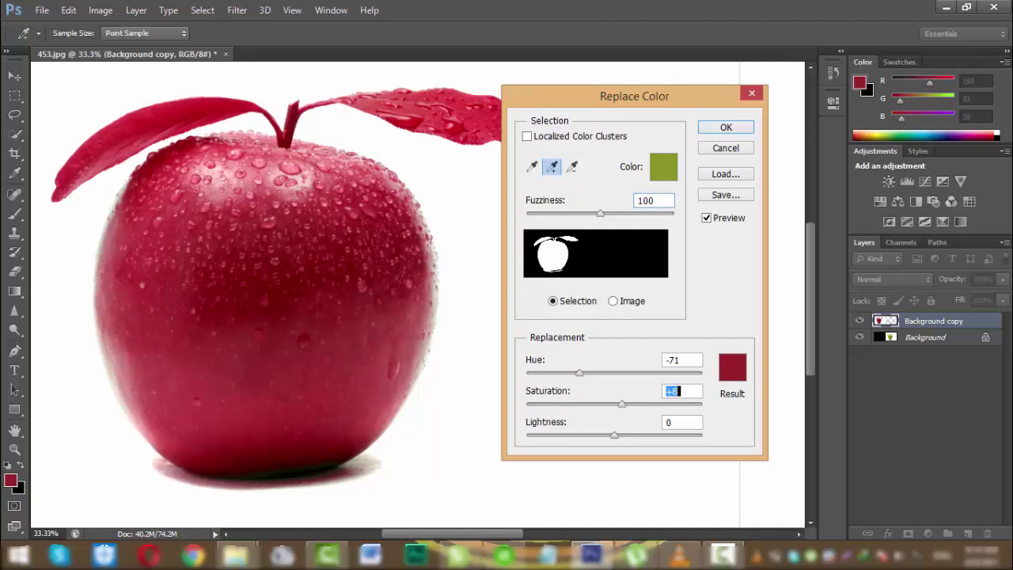
key("Down")
key("Down")
key("Down")
key("Down")
key("Down")
Try raising the replacement lightness to +21 for the left apple.
key("Tab")
key("shift+Up")
key("shift+Up")
key("Up")
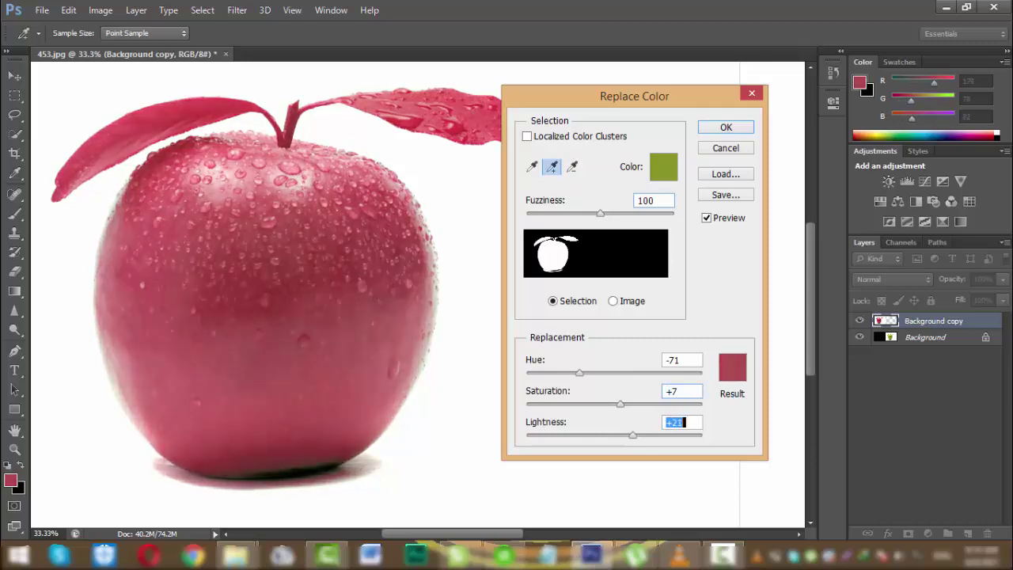
Lower the replacement lightness to -10 for a deeper red on the left apple.
key("shift+Down")
key("shift+Down")
key("shift+Down")
key("shift+Down")
key("Down")
key("Down")
key("Up")
key("Up")
key("Up")
key("Up")
key("Up")
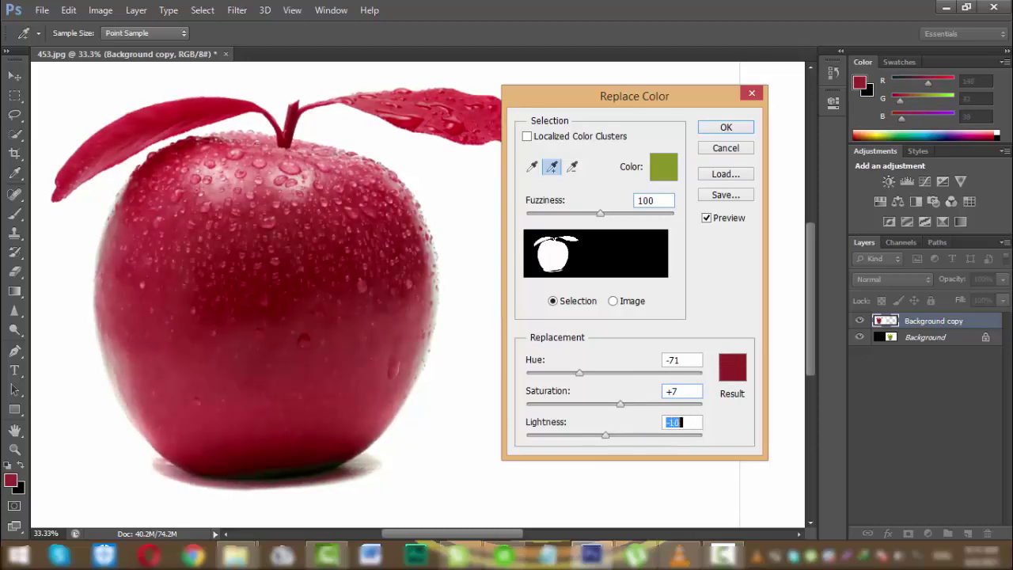
Adjust the replacement lightness for the left apple and settle on 0.
key("Down")
key("Down")
key("shift+Up")
key("shift+Up")
key("Down")
key("Down")
key("Down")
key("Down")
key("Down")
type("0")
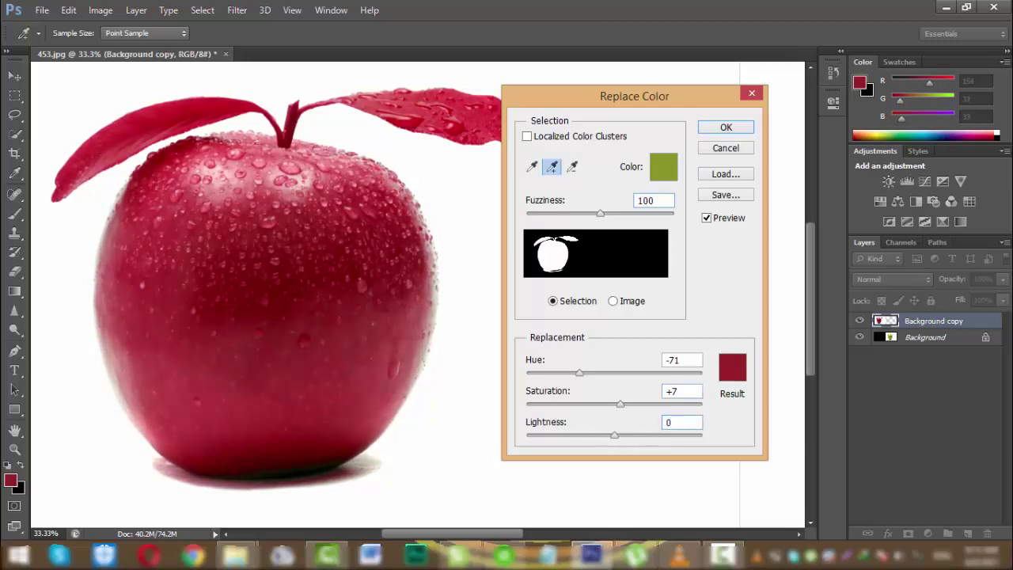
Apply the color replacement to the left apple and return to the Move tool with both apples in view.
mouse_move(634, 96)
left_mouse_down()
mouse_move(627, 123)
mouse_move(633, 115)
left_mouse_up()
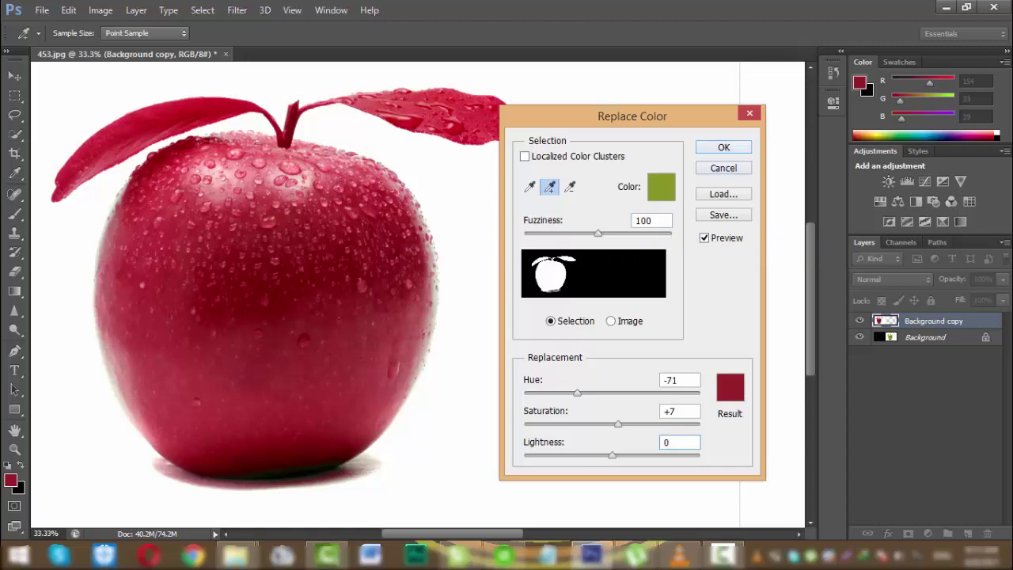
key("Return")
key("v")
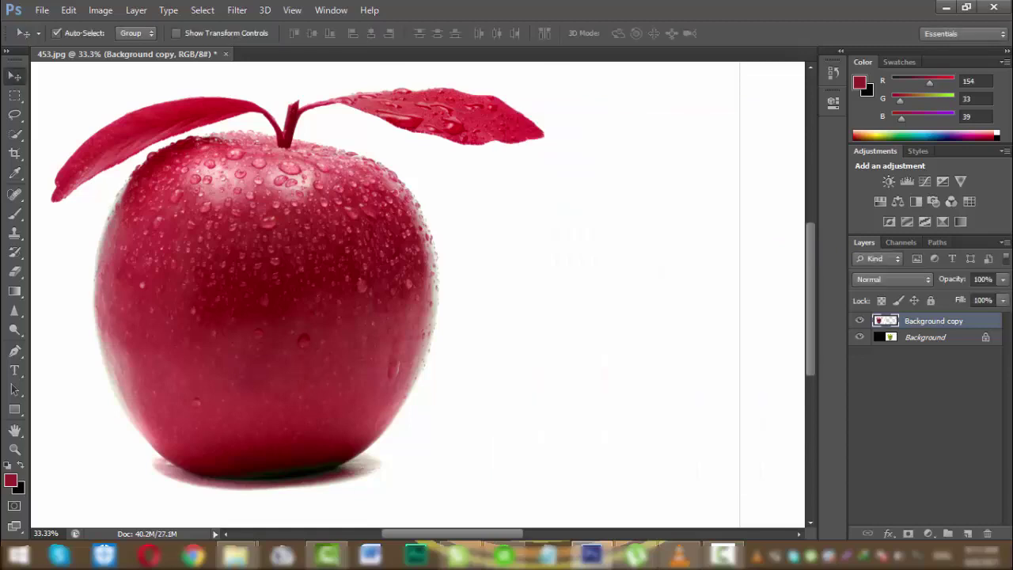
scroll(418, 293, "down", 5)
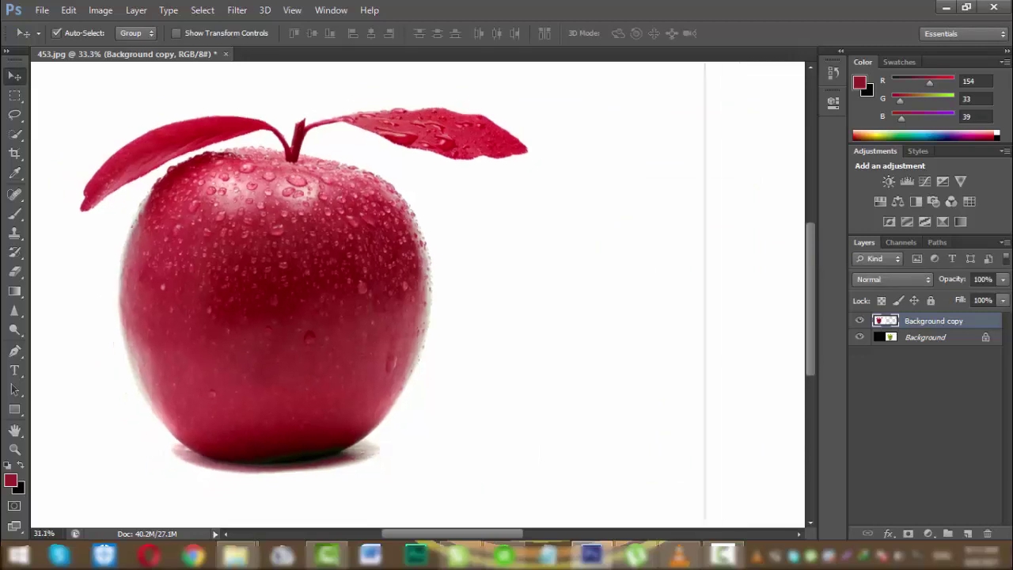
scroll(380, 289, "up", 1)
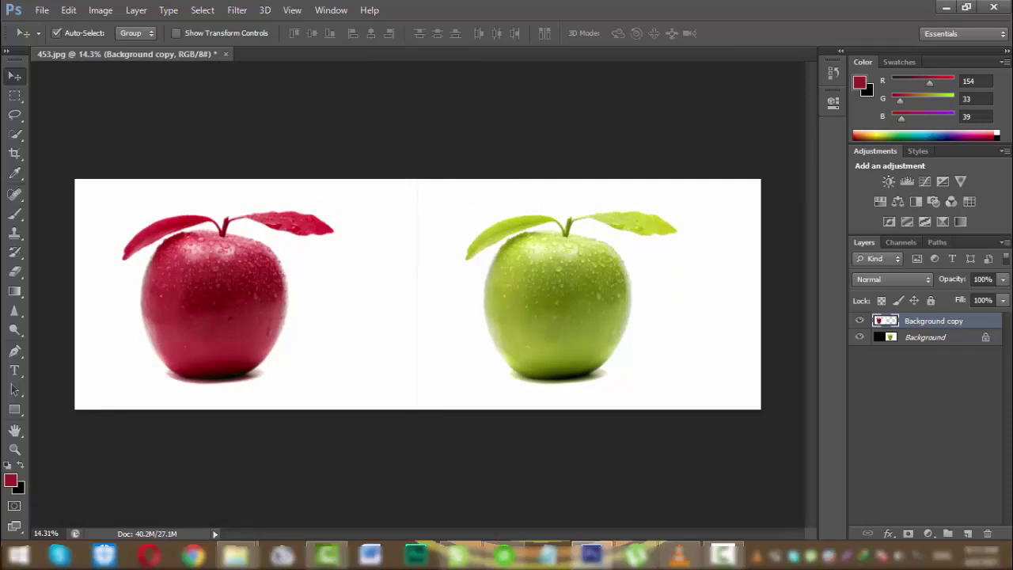
Open the red rose PNG from the download pics folder as a separate Photoshop document.
mouse_move(235, 554)
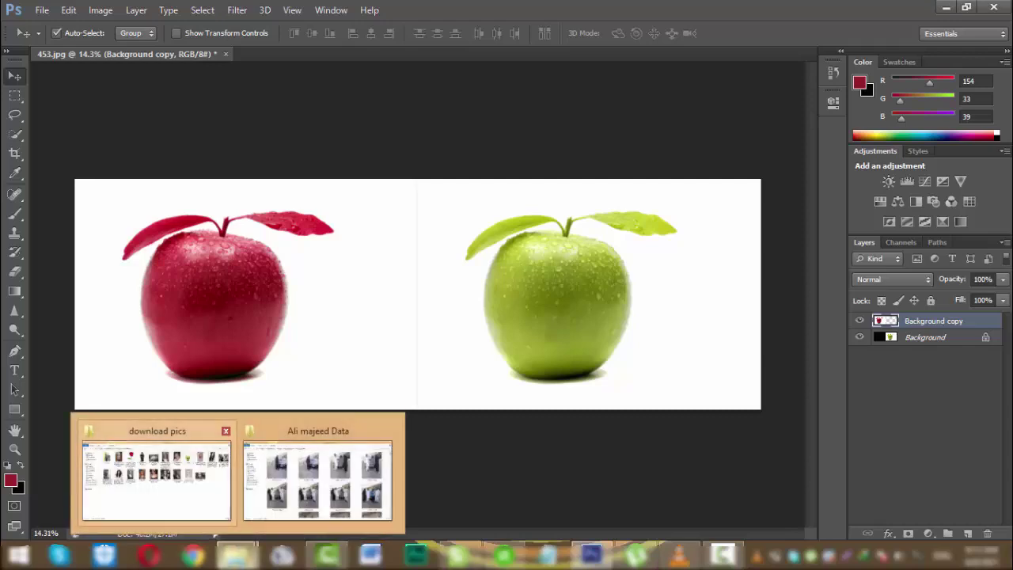
left_click(157, 479)
left_click(328, 114)
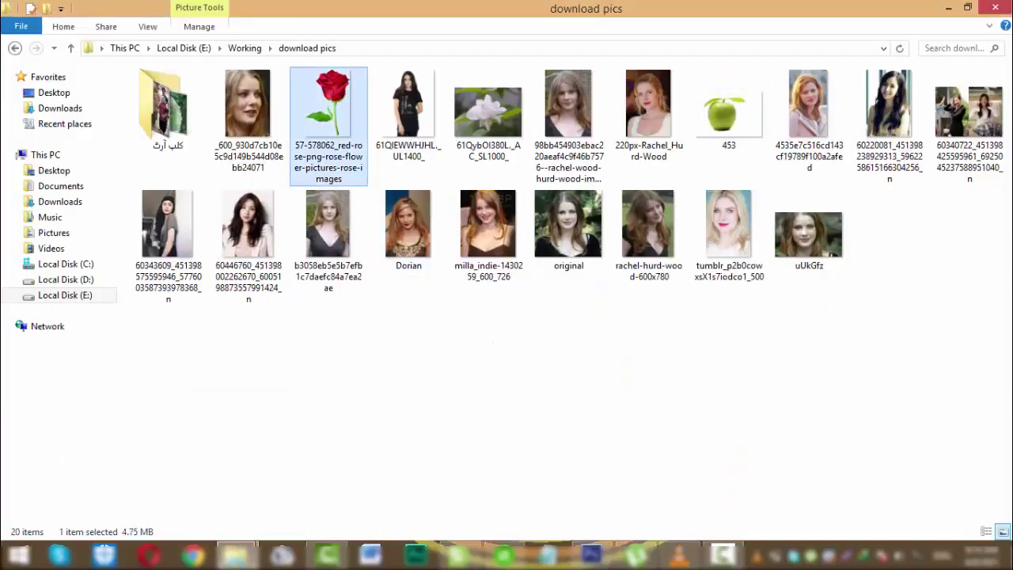
mouse_move(329, 115)
left_mouse_down()
mouse_move(315, 448)
mouse_move(478, 400)
mouse_move(626, 439)
mouse_move(595, 493)
mouse_move(590, 554)
mouse_move(328, 57)
left_mouse_up()
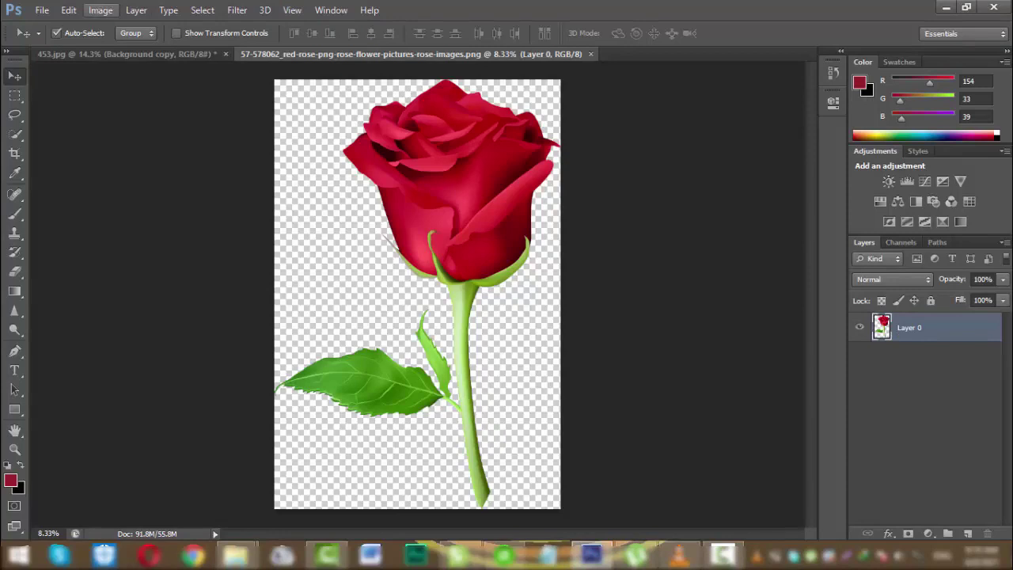
Widen the rose image's canvas to 326.09 cm, anchoring the existing image at the middle right.
left_click(100, 10)
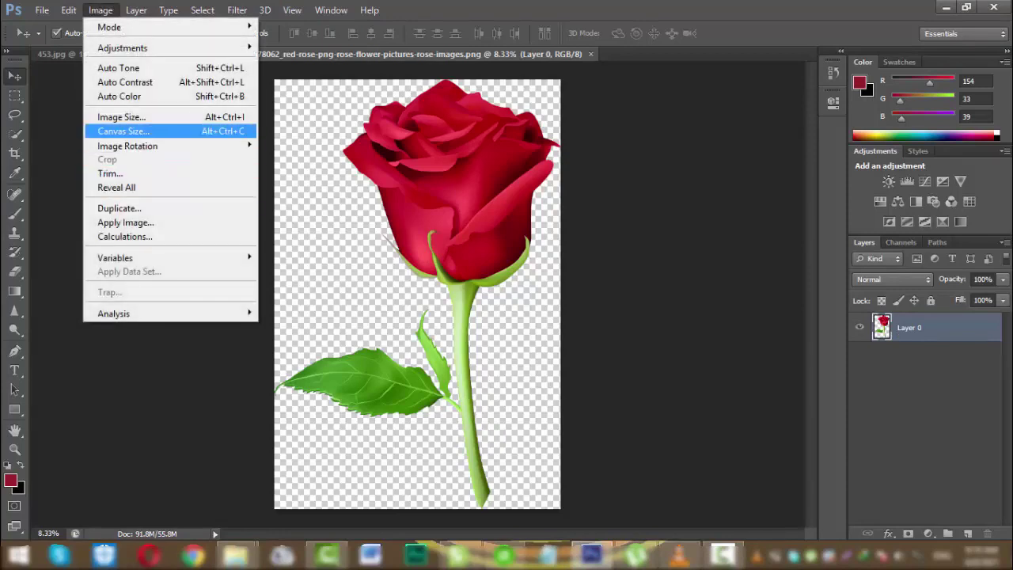
left_click(123, 130)
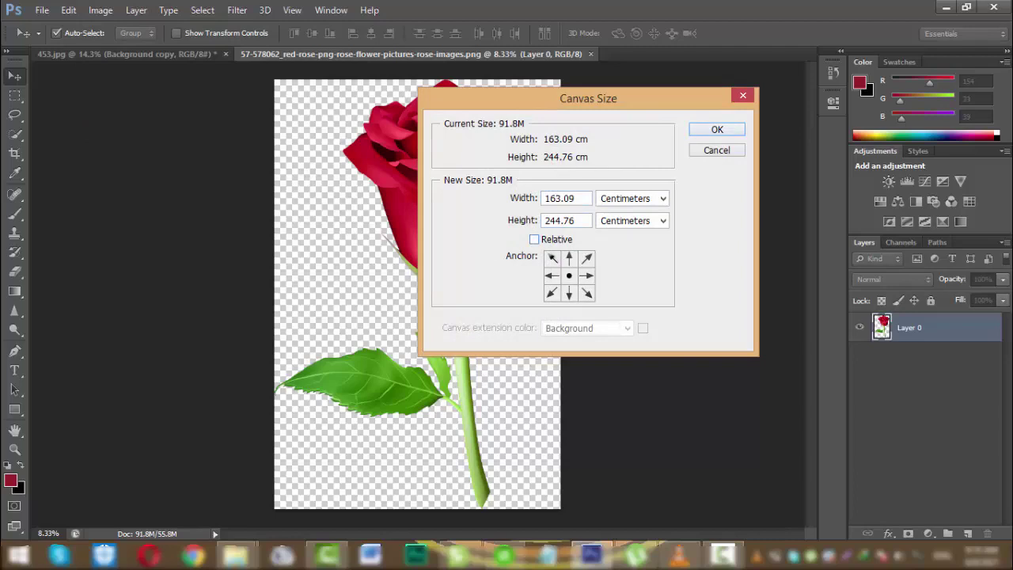
left_click(534, 239)
double_click(554, 198)
type("163.09")
key("alt+r")
left_click(587, 276)
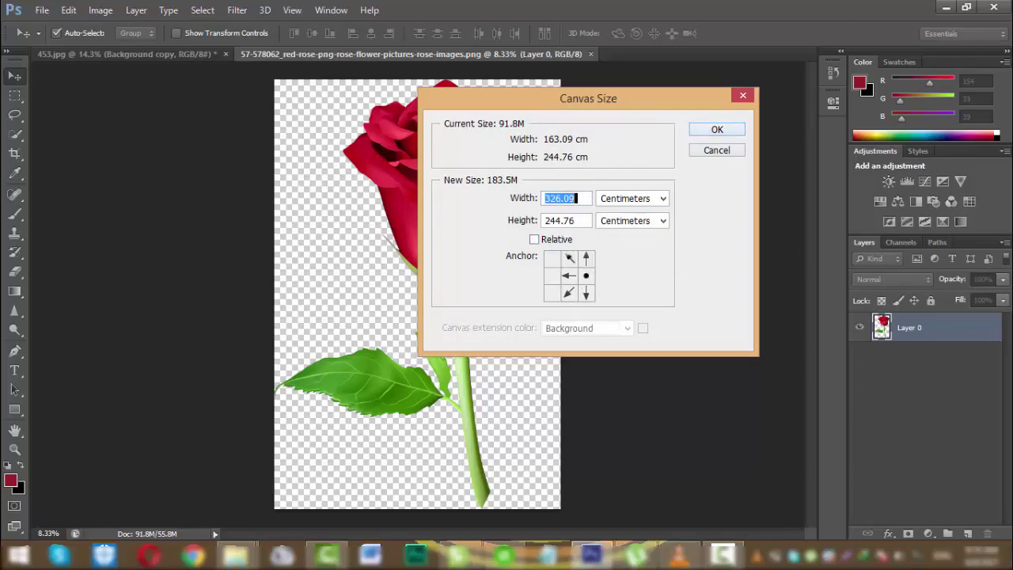
key("Return")
Place two duplicates of the rose beside the original and space the three roses evenly across the canvas.
left_click_drag(636, 195, 280, 194)
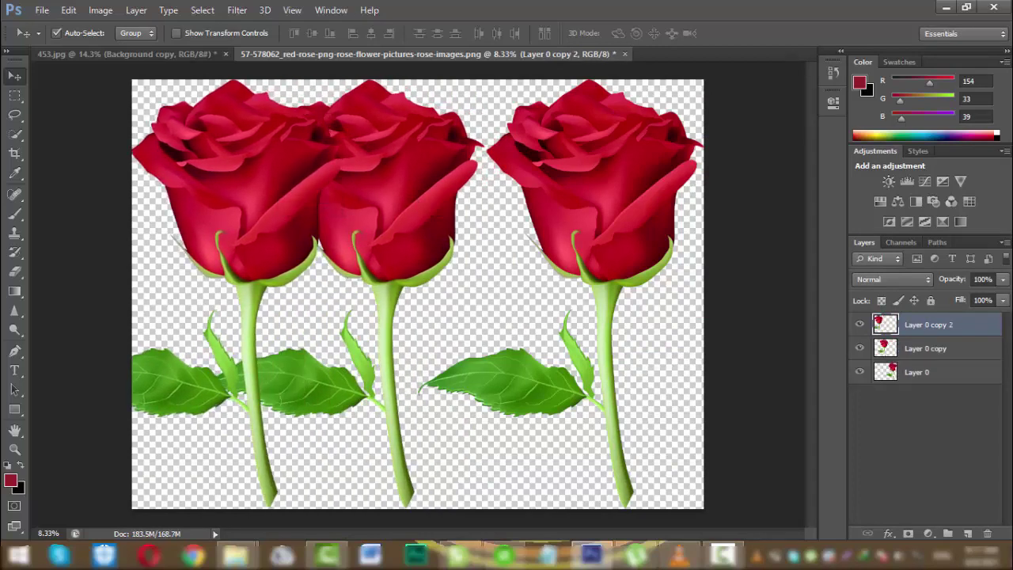
left_click_drag(392, 194, 435, 194)
Start Replace Color on the left rose's layer, sample its red petal shades and set the fuzziness to 102.
key("alt+i")
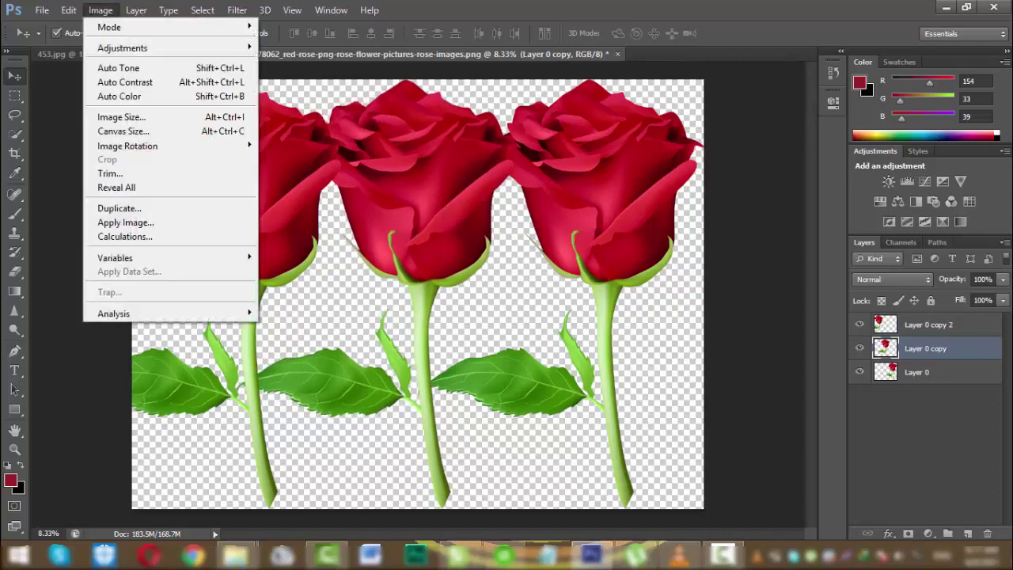
key("alt+bracketright")
key("alt+i")
mouse_move(136, 45)
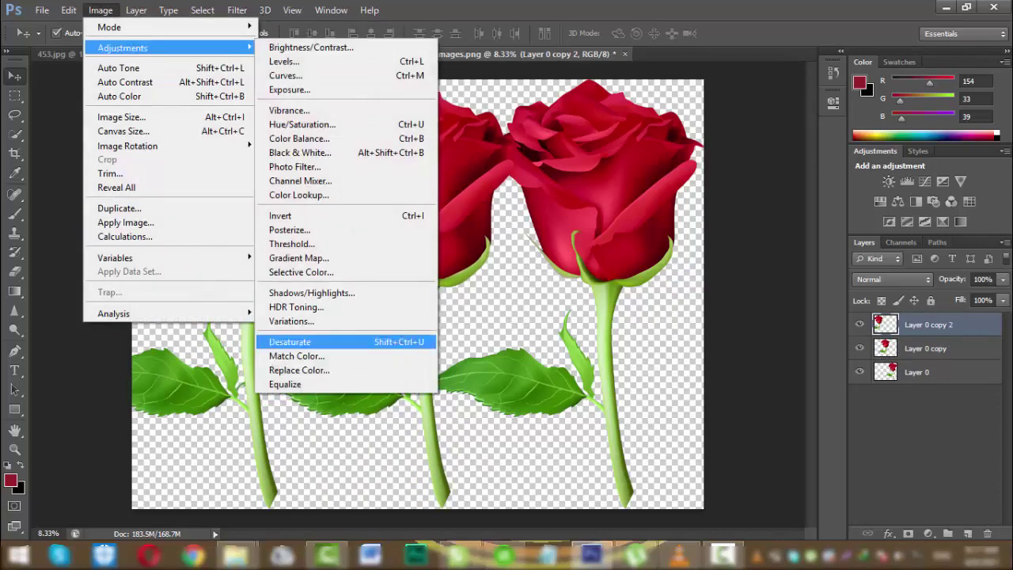
left_click(297, 371)
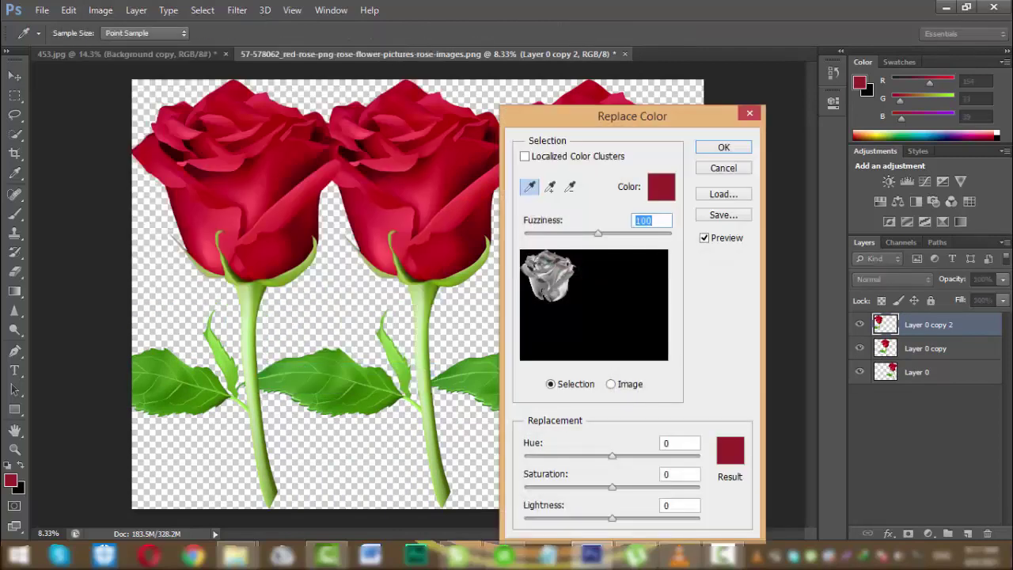
left_click(542, 292)
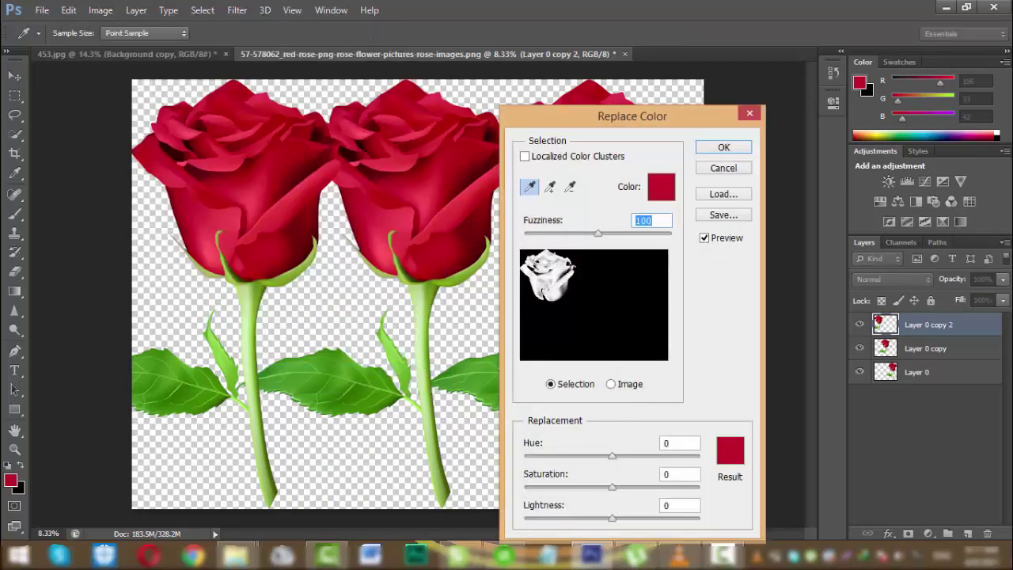
left_click(542, 291, "shift")
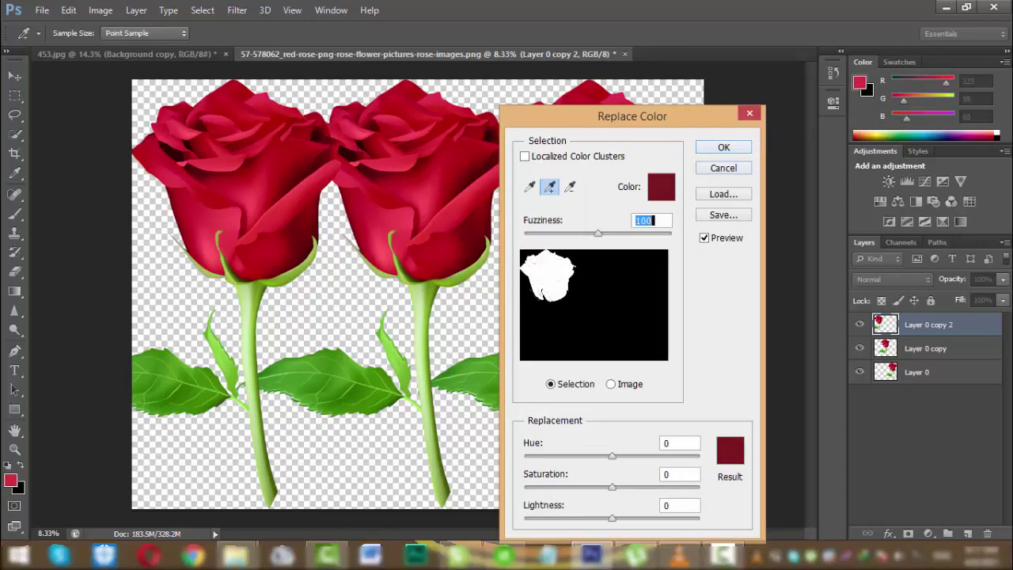
key("Up")
key("Up")
Choose a purple result color with a hue of -50 for the left rose and apply the replacement.
left_click(729, 450)
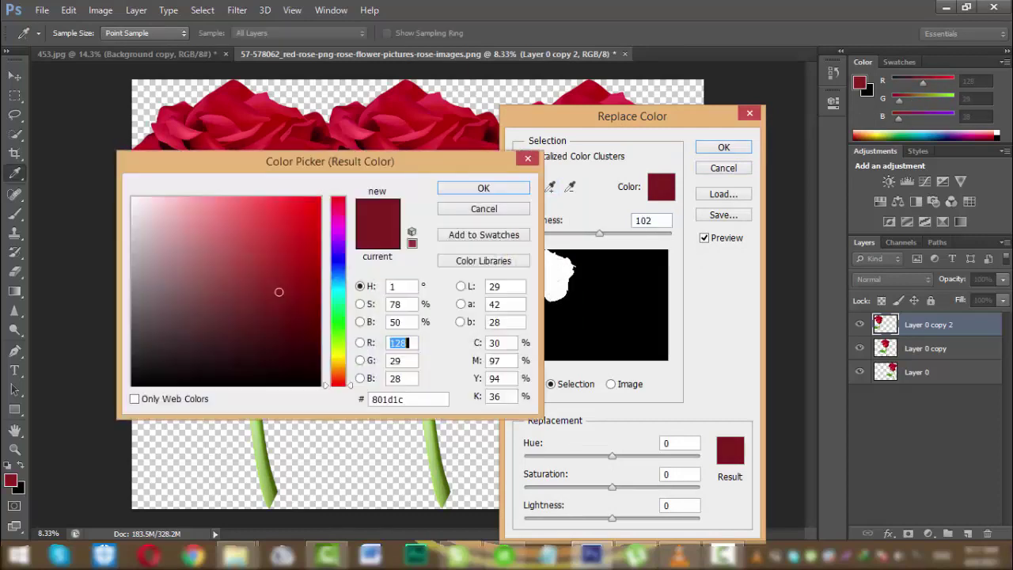
left_click_drag(317, 157, 646, 195)
left_click_drag(663, 420, 663, 257)
key("Return")
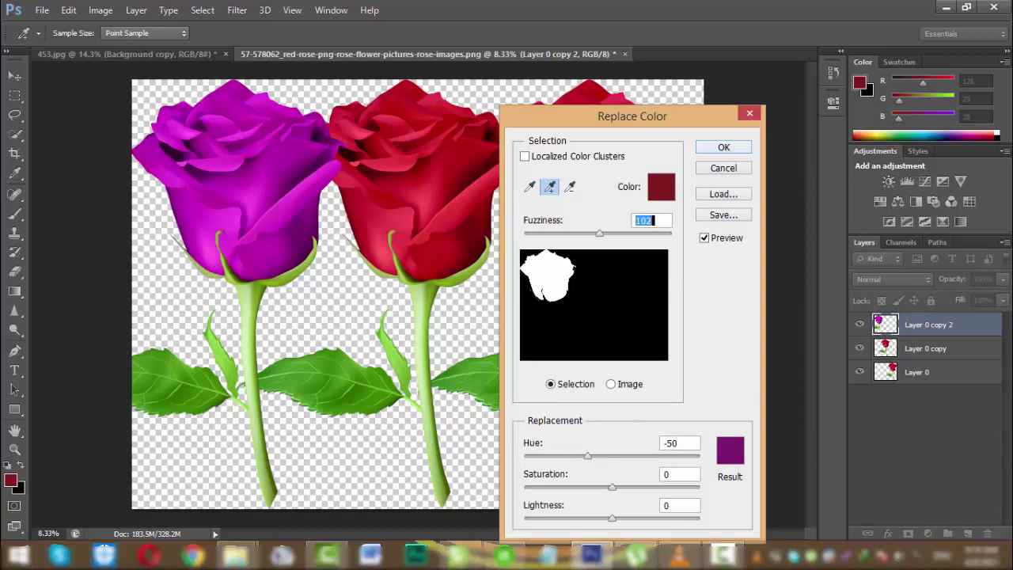
key("Return")
key("v")
Start Replace Color on the middle rose's layer and sample a red from its petals.
key("alt+bracketleft")
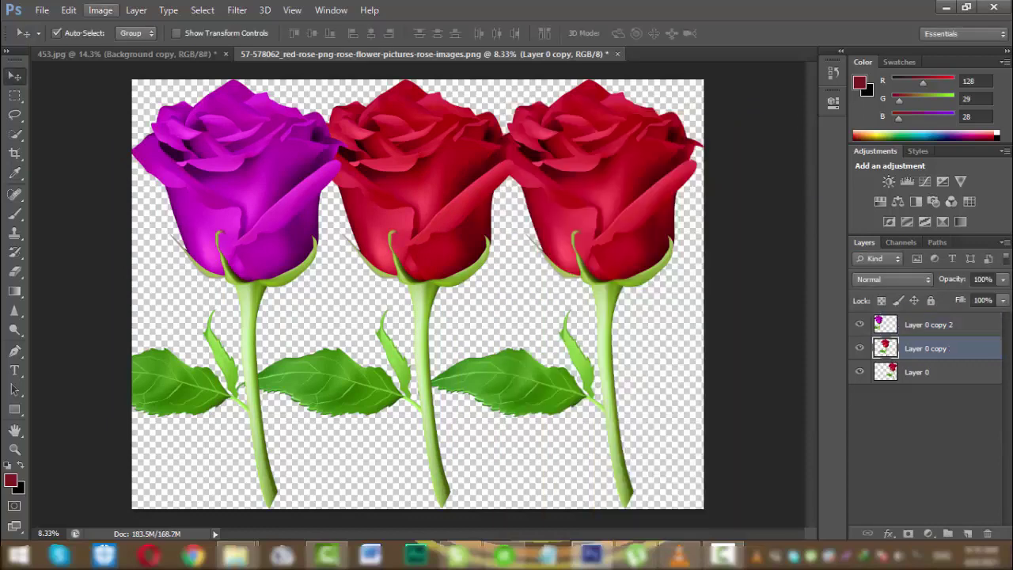
left_click(100, 9)
left_click(317, 370)
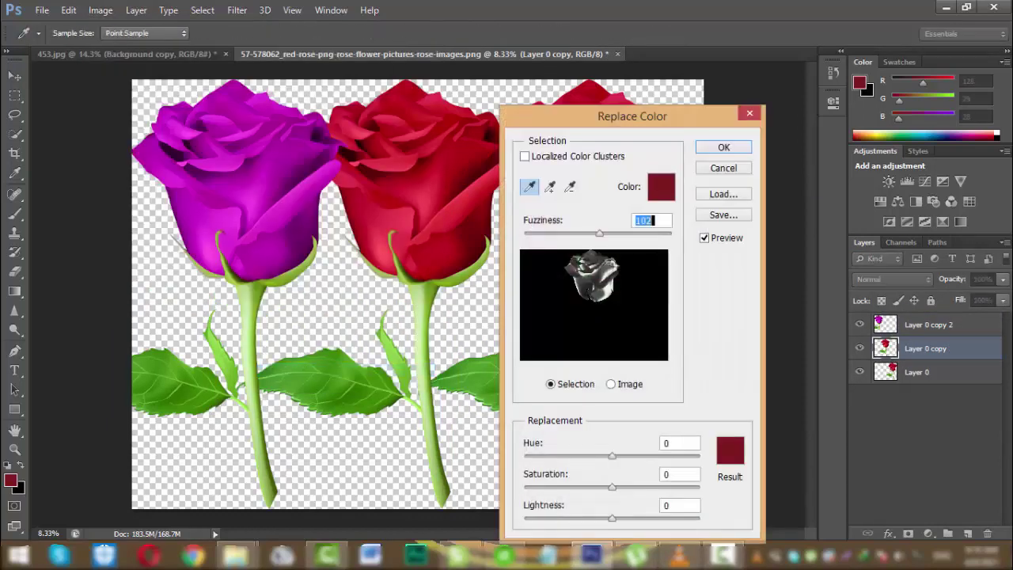
left_click(420, 197)
left_click(455, 202)
left_click(423, 190)
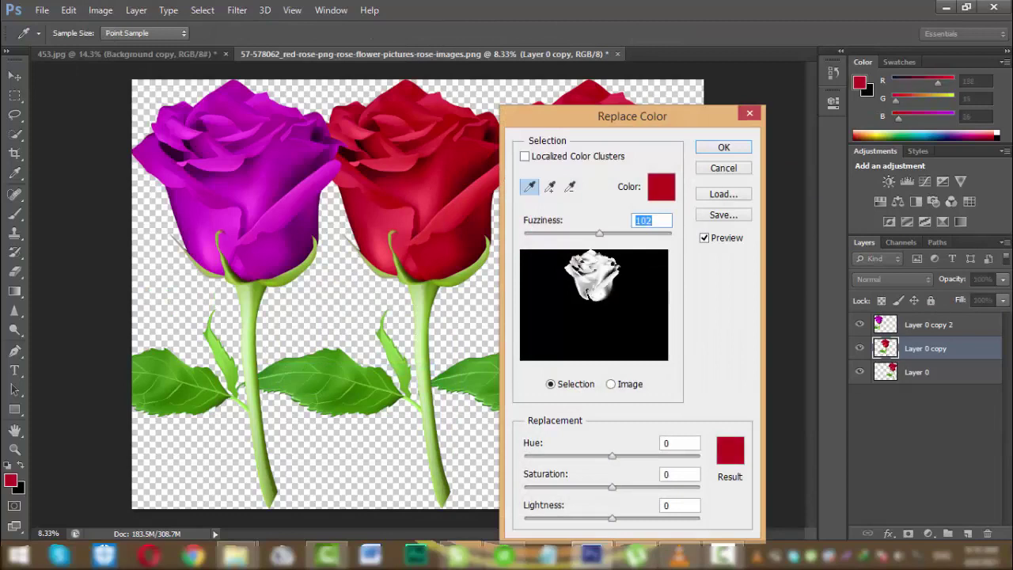
Add the remaining red petal shades of the middle rose to the color selection.
left_click(550, 186)
left_click(411, 198)
left_click(431, 209)
left_click(444, 206)
left_click(428, 225)
left_click(435, 190)
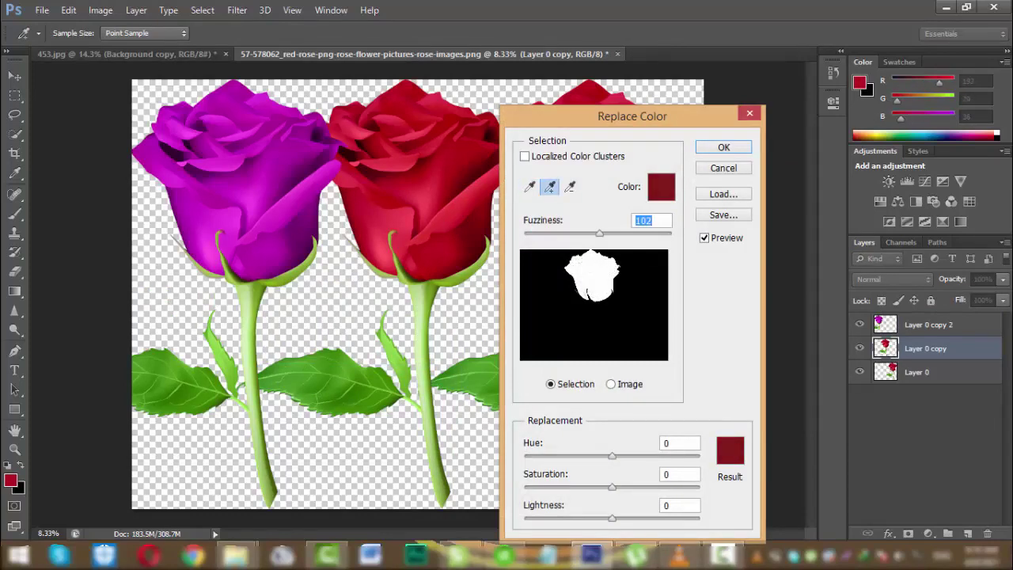
Choose a blue result color for the middle rose, with a replacement hue of -118.
left_click(731, 451)
left_click_drag(656, 195, 721, 172)
left_click(730, 270)
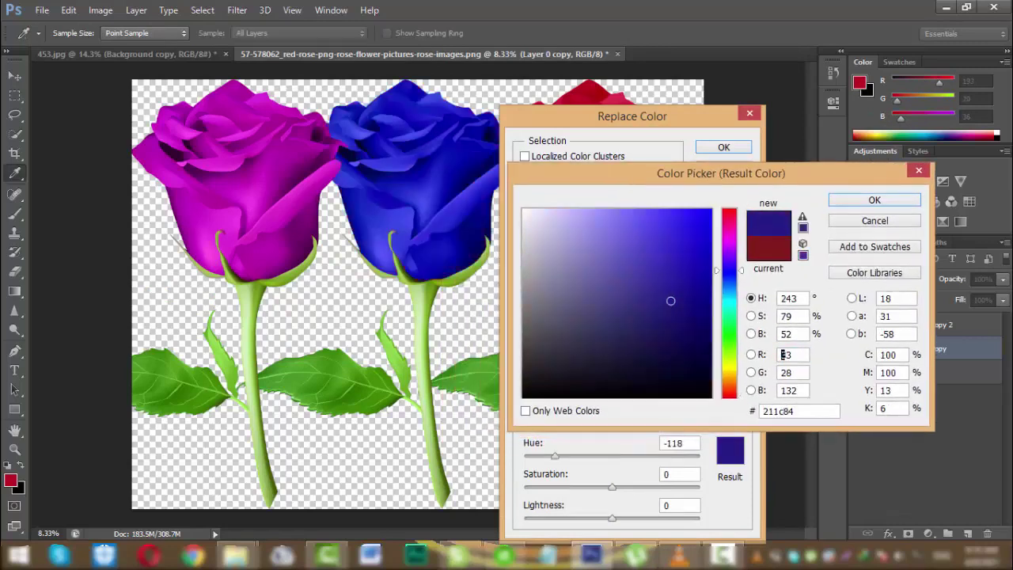
key("Return")
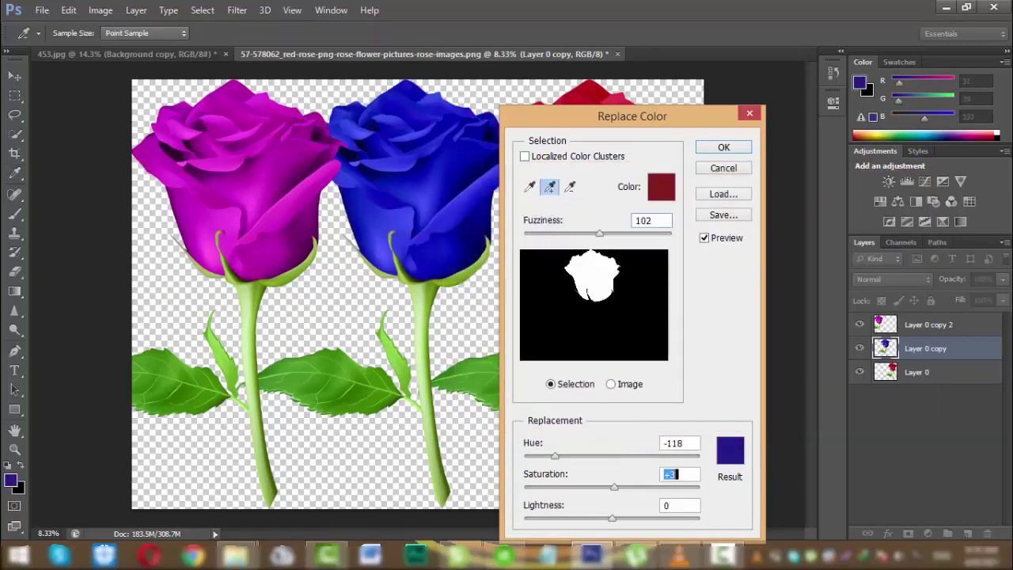
Raise the middle rose's replacement saturation to +8 and apply the color replacement.
key("Up")
key("Up")
key("Up")
key("Up")
key("Up")
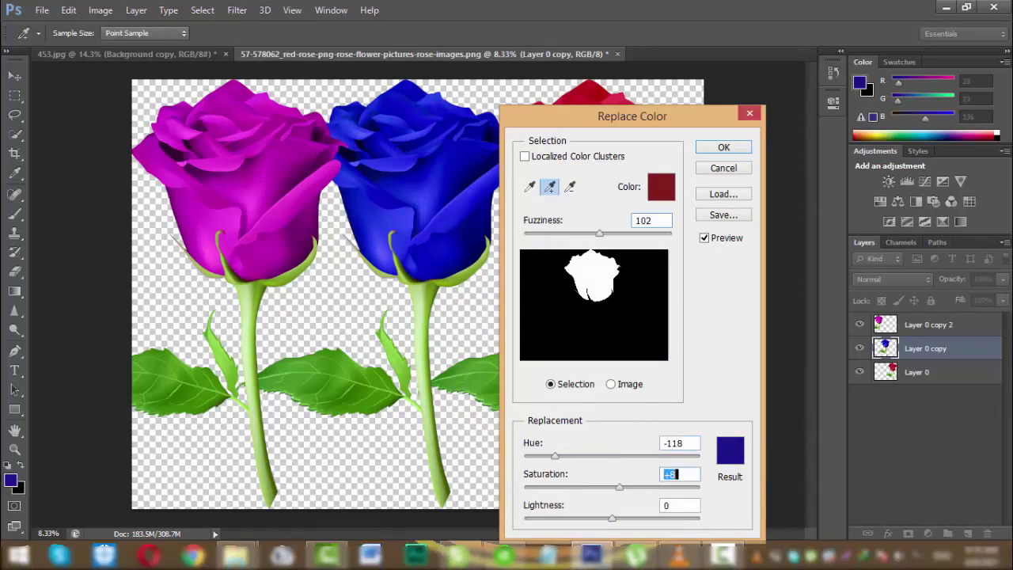
key("Return")
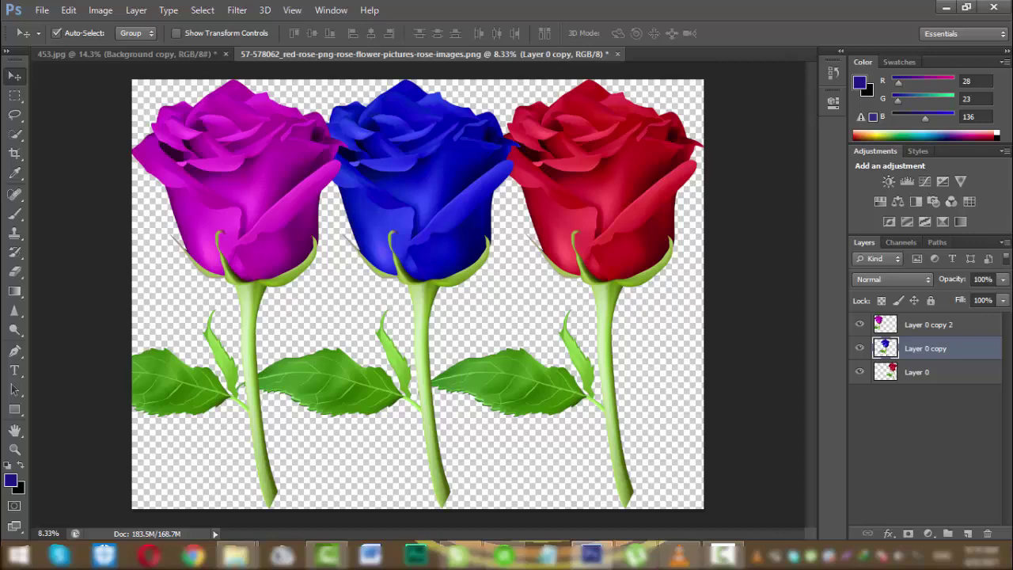
Open the group photo 20190611_073305 from the other open picture folder in Photoshop.
mouse_move(236, 554)
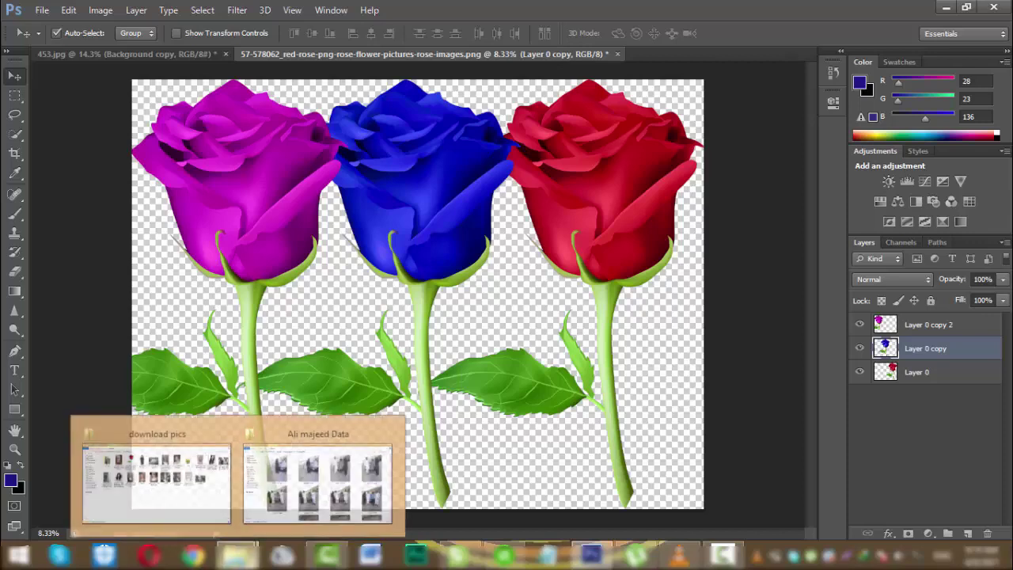
left_click(316, 479)
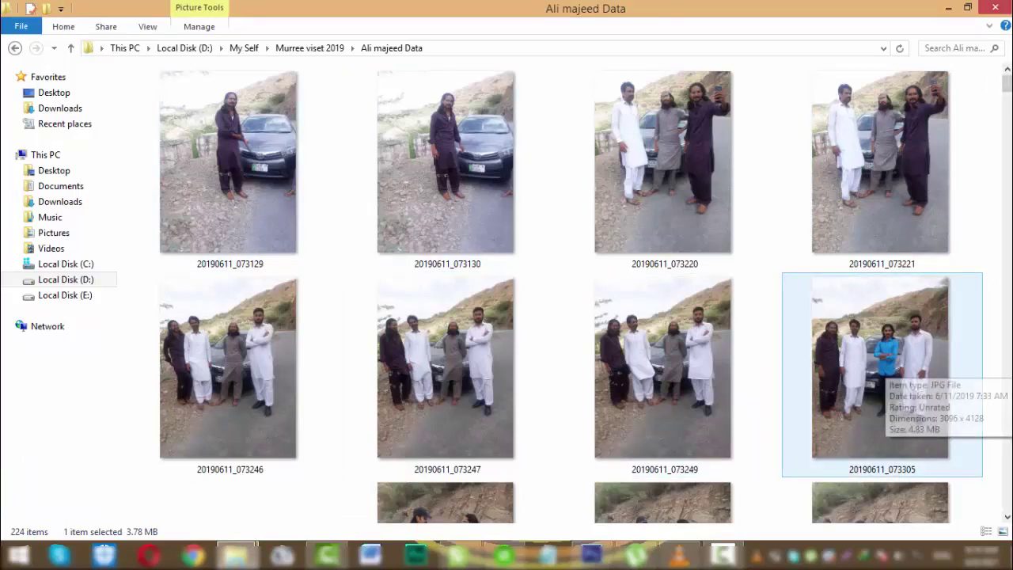
left_click_drag(871, 372, 680, 64)
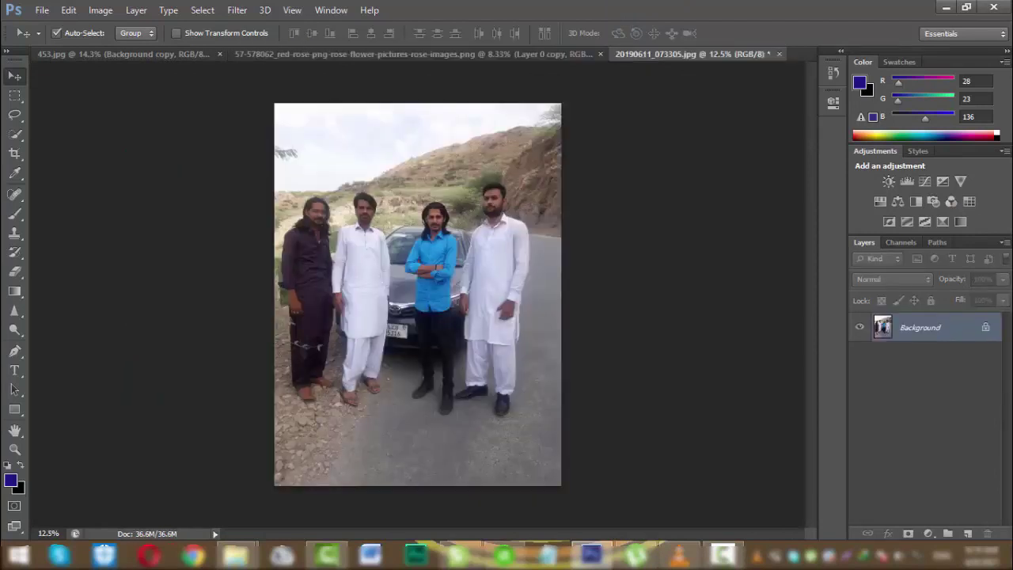
Examine the blue shirt in the group photo up close and in the context of the whole picture.
key("ctrl+plus")
key("ctrl+plus")
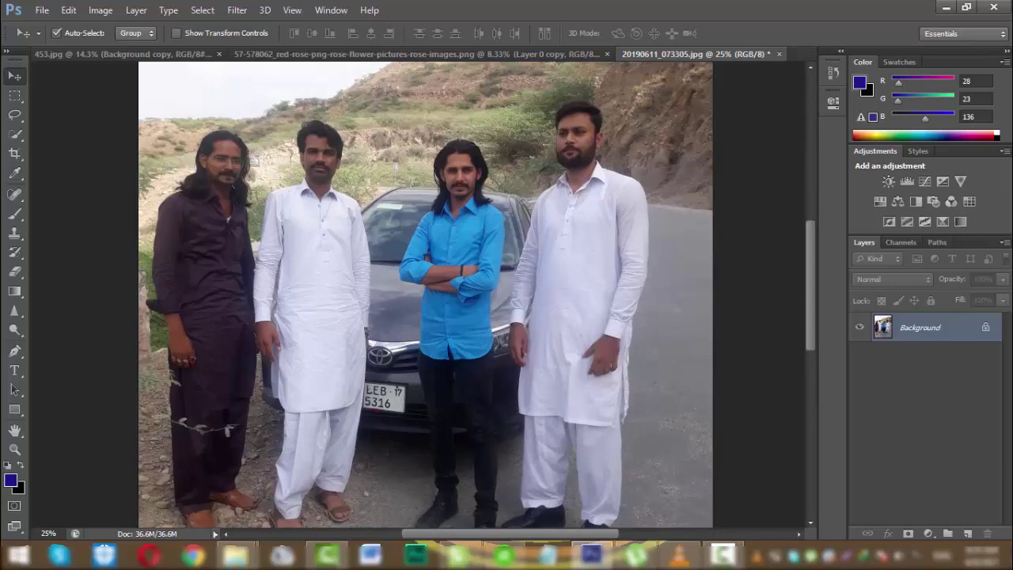
key("ctrl+plus")
key("ctrl+plus")
key("ctrl+plus")
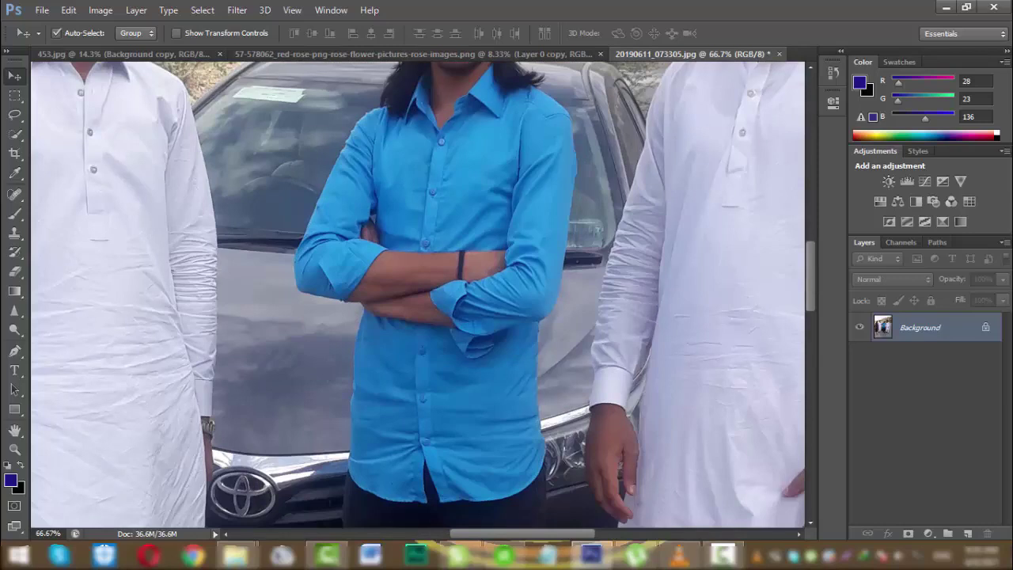
scroll(476, 259, "down", 2)
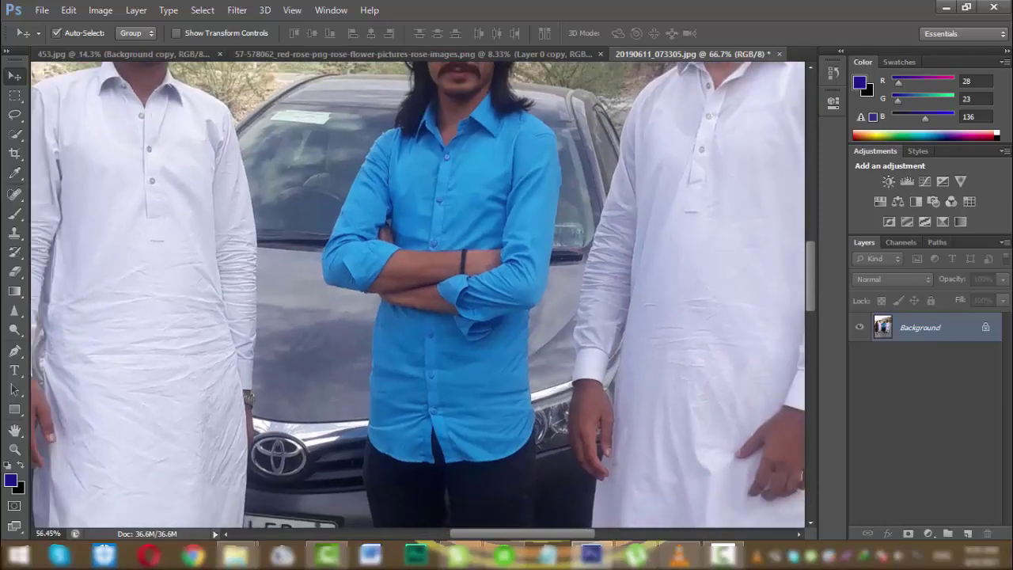
scroll(475, 259, "down", 5)
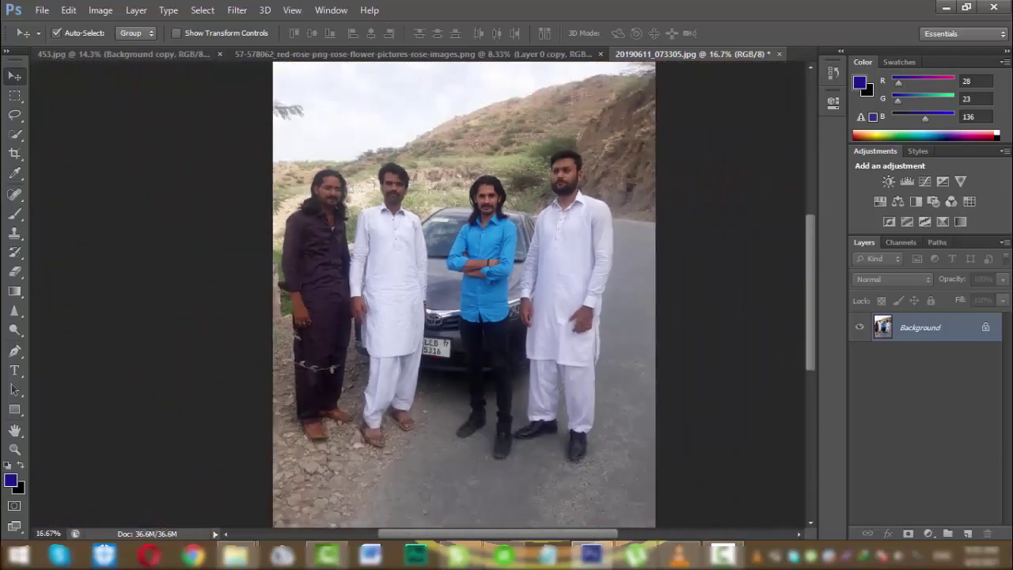
scroll(464, 295, "down", 1)
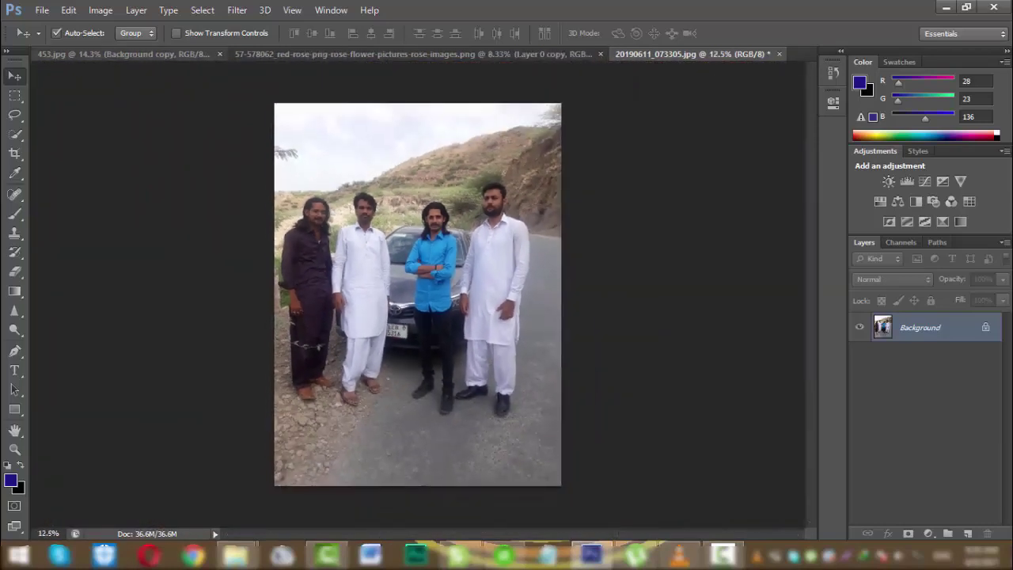
Extend the canvas width by 109 cm toward the left side and place a duplicate of the group photo in the added area.
left_click(100, 9)
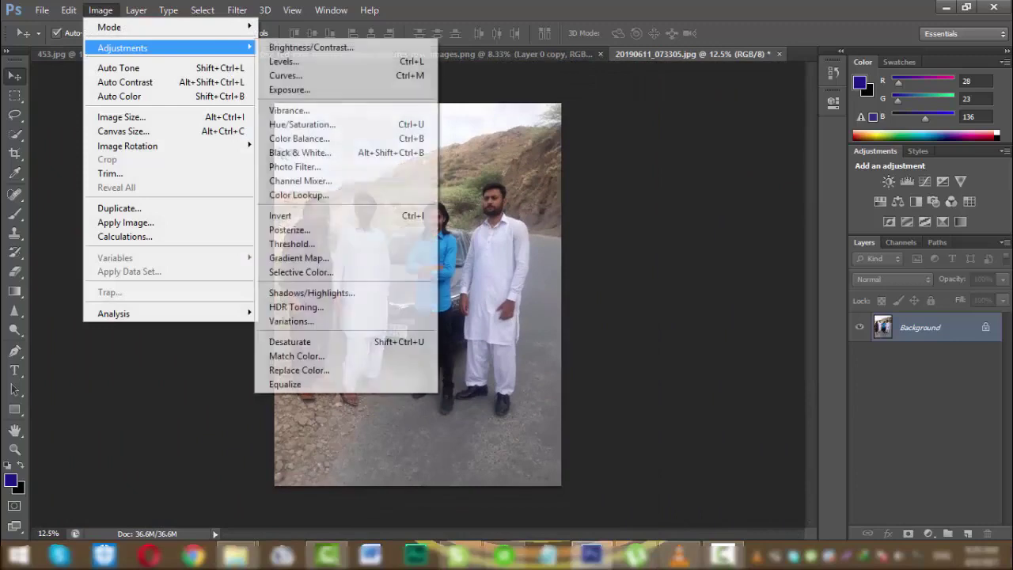
left_click(122, 131)
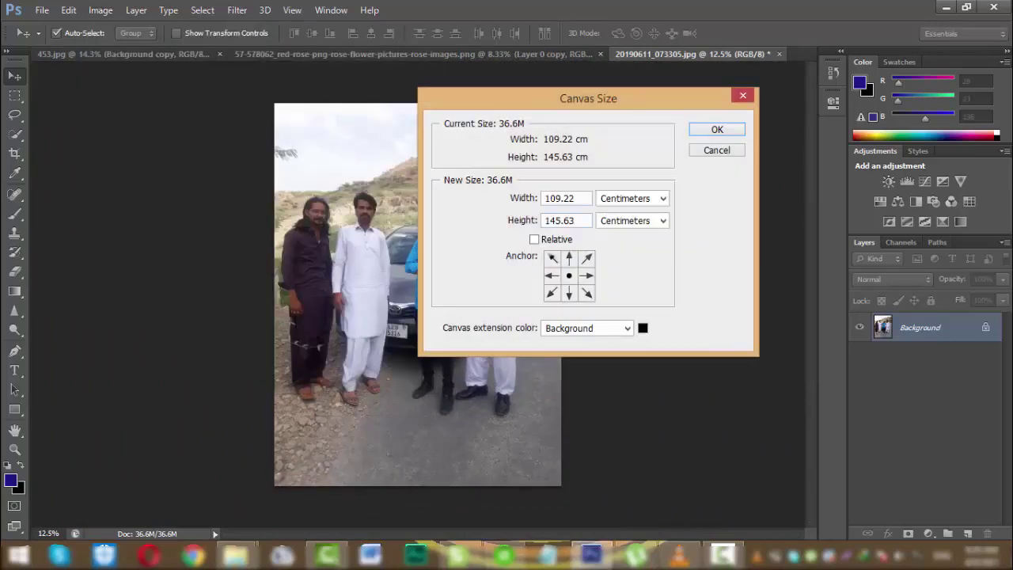
key("alt+r")
type("109")
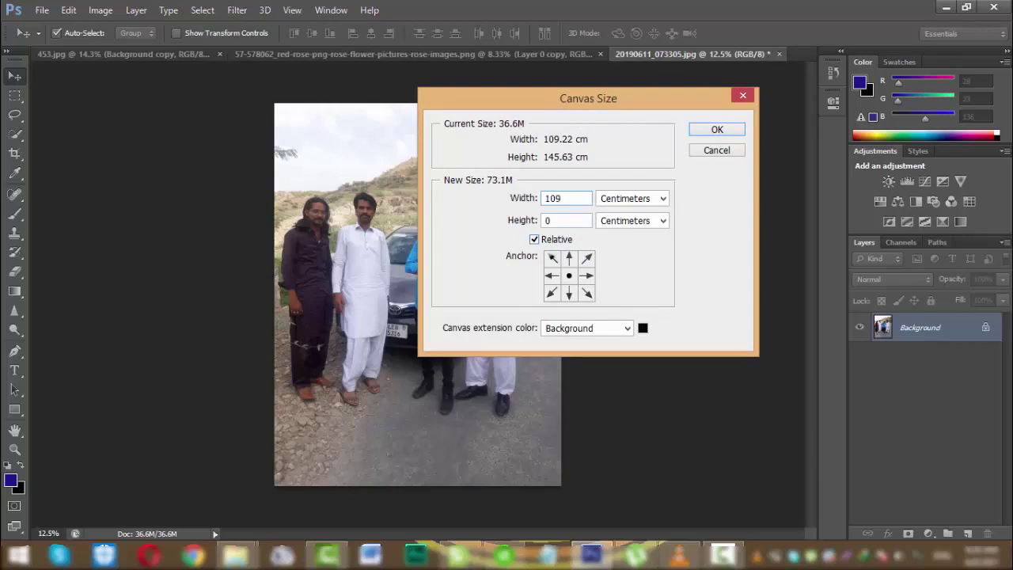
key("alt+r")
left_click(586, 275)
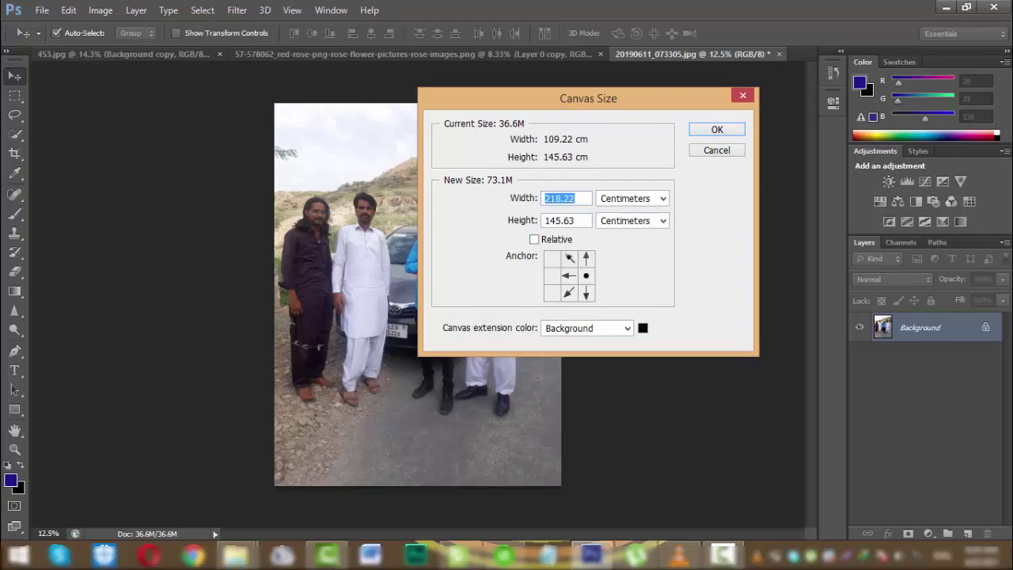
left_click(716, 129)
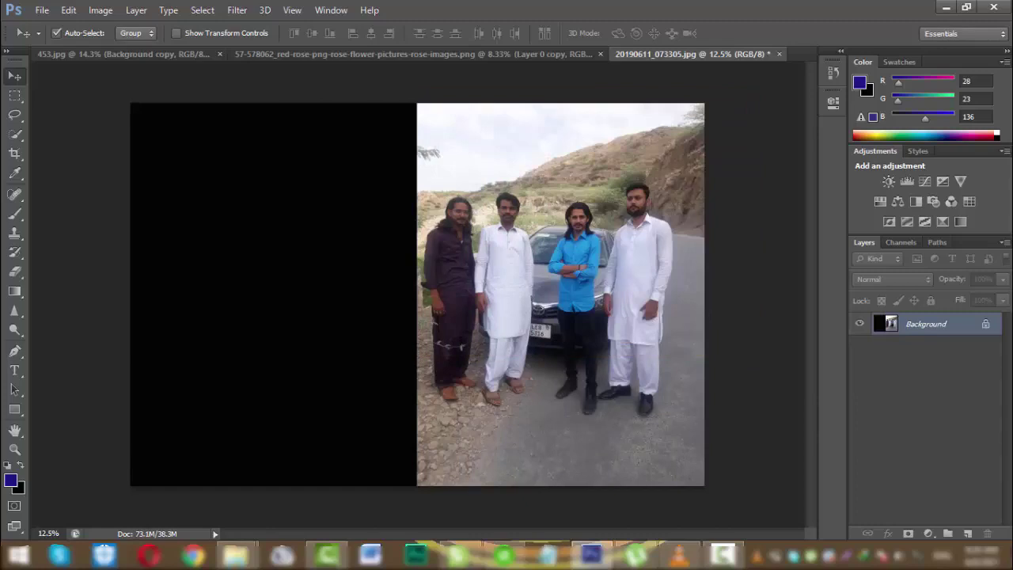
left_click_drag(569, 314, 285, 318)
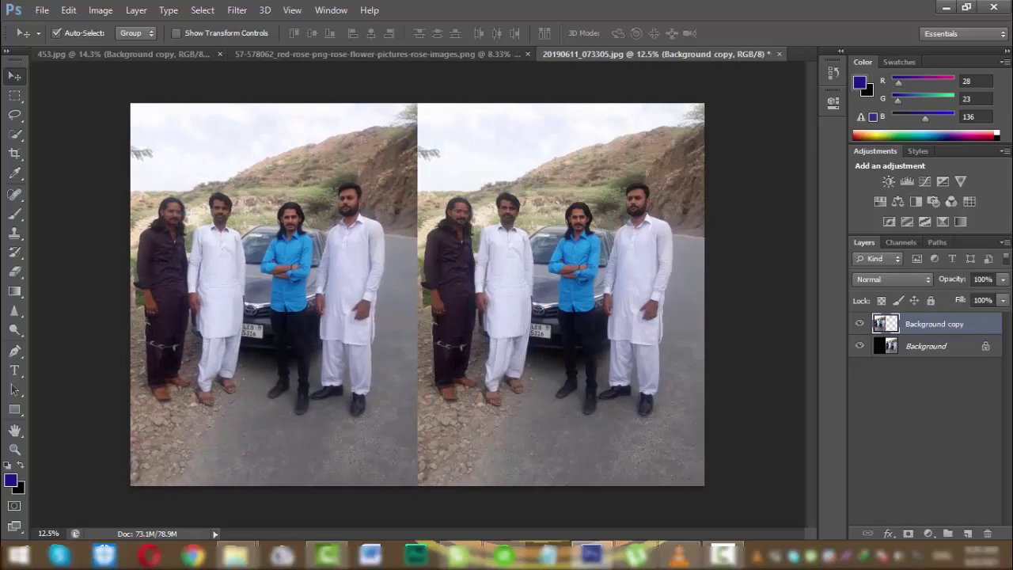
Start Replace Color on the duplicated photo, sample the blue shirt and add its darker and lighter shades to the selection.
scroll(234, 178, "up", 5)
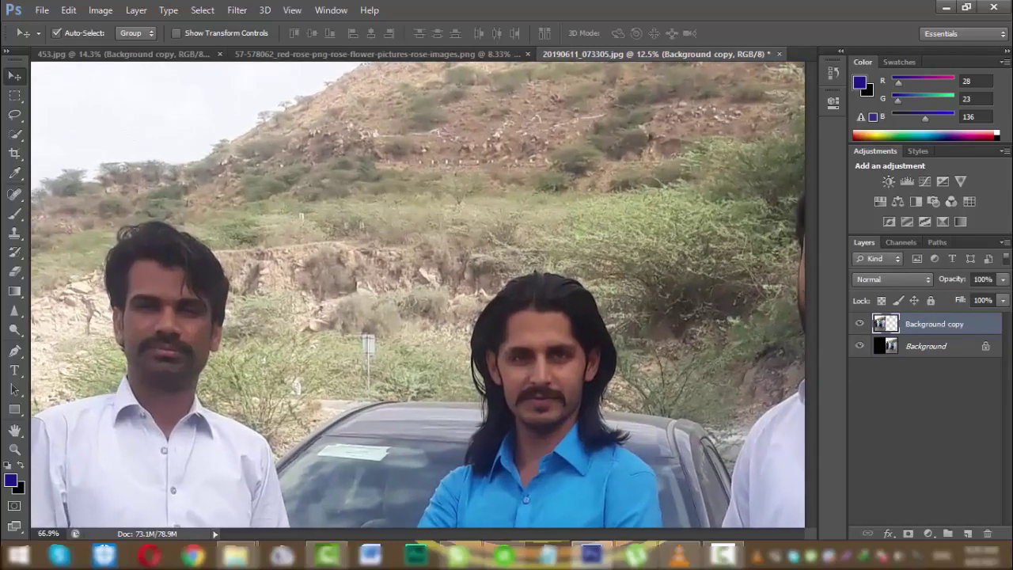
scroll(417, 295, "down", 6)
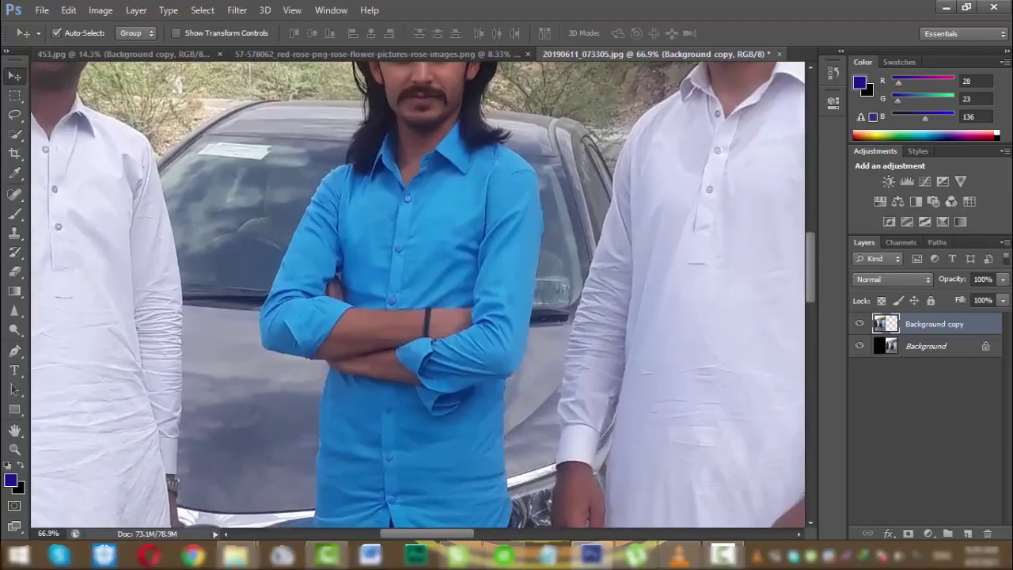
left_click_drag(475, 317, 482, 319)
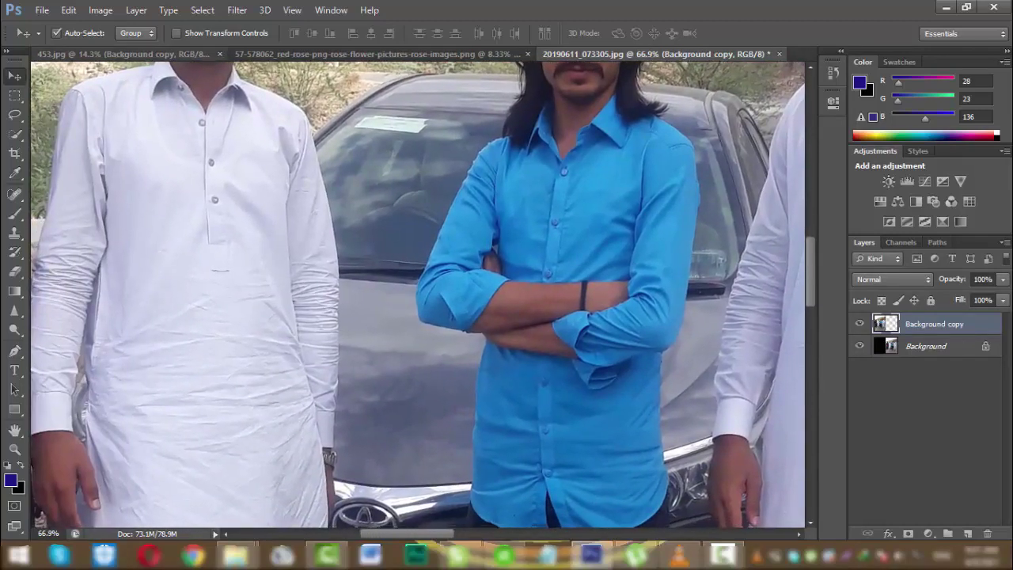
left_click(100, 10)
mouse_move(123, 47)
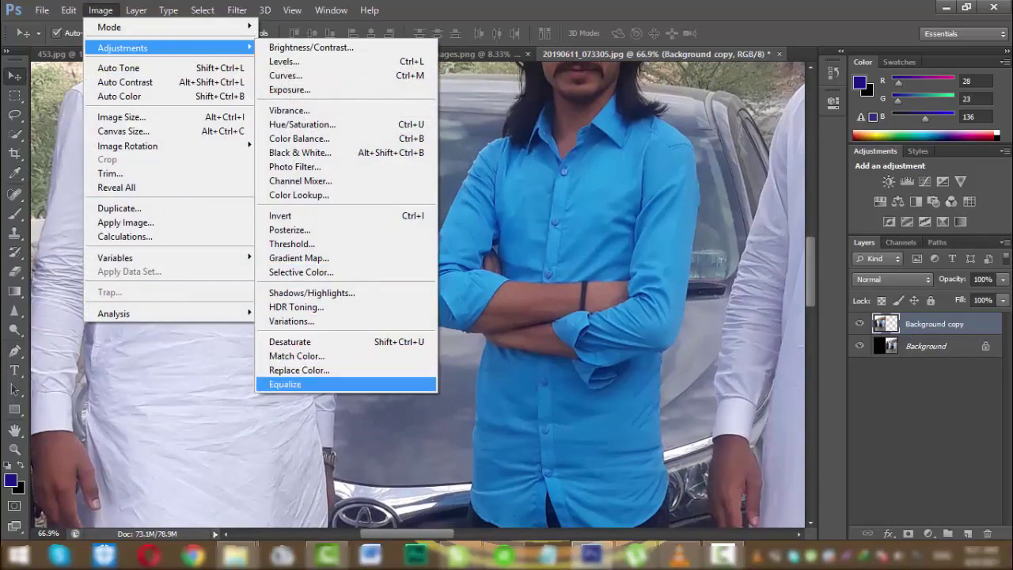
left_click(299, 369)
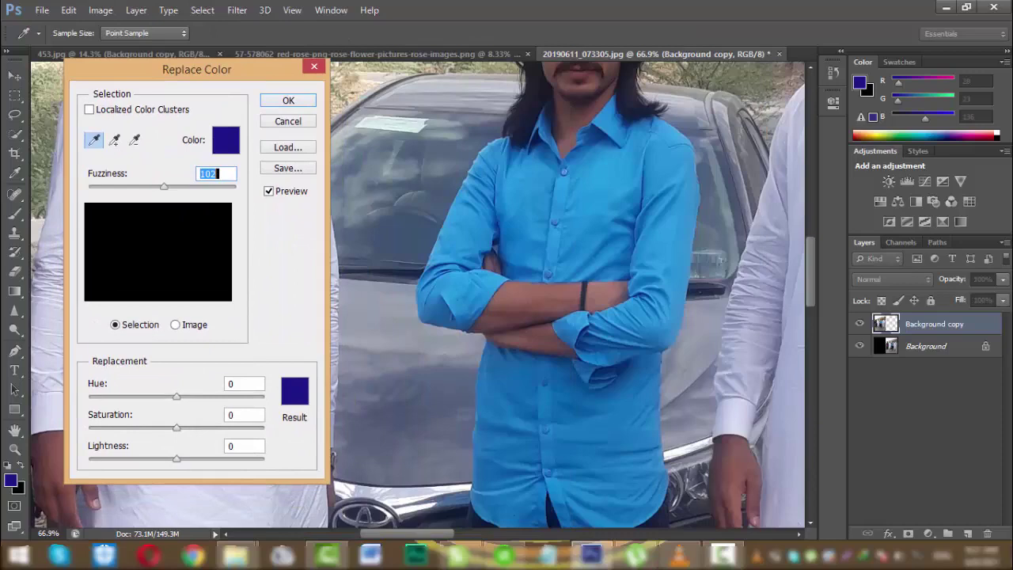
left_click(554, 356)
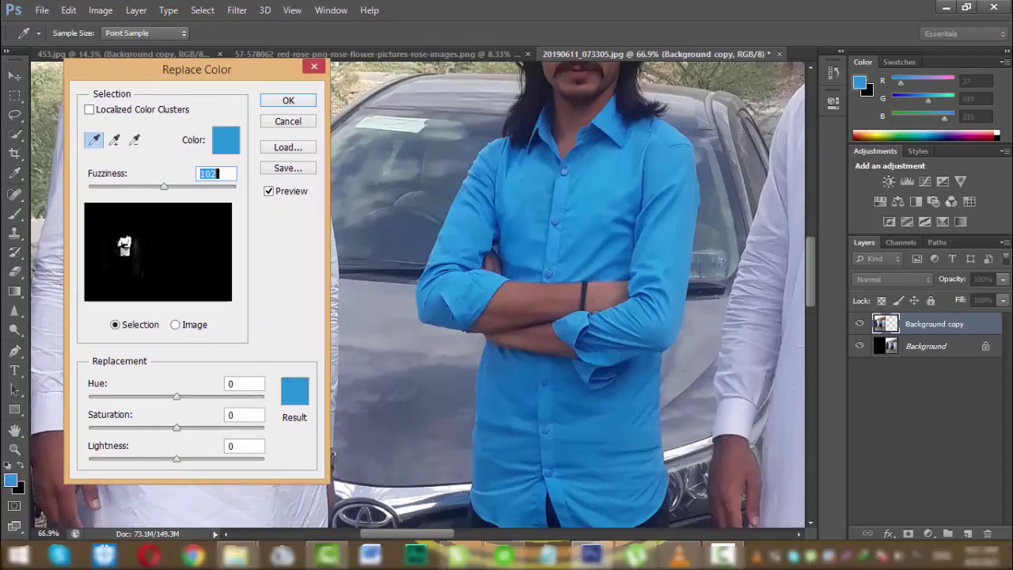
left_click(115, 140)
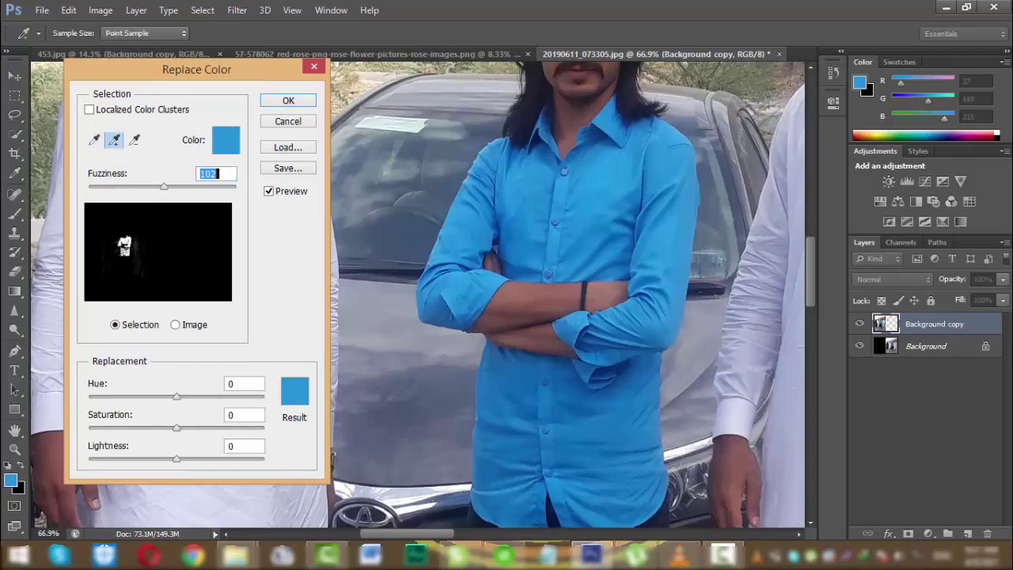
left_click(571, 388)
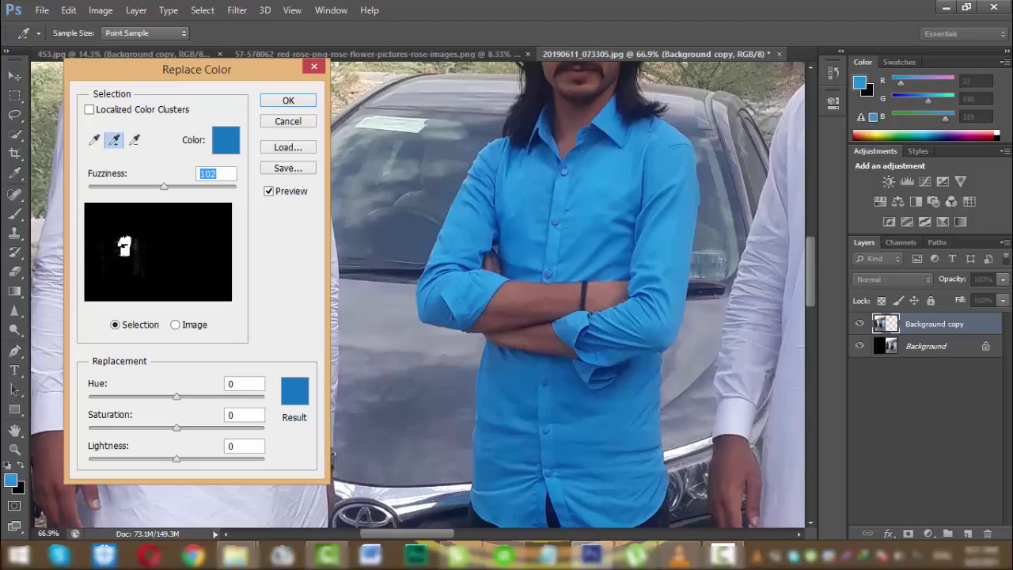
left_click(582, 380)
mouse_move(582, 380)
left_mouse_down()
mouse_move(598, 443)
mouse_move(609, 395)
mouse_move(597, 447)
mouse_move(604, 388)
mouse_move(598, 427)
mouse_move(600, 413)
left_mouse_up()
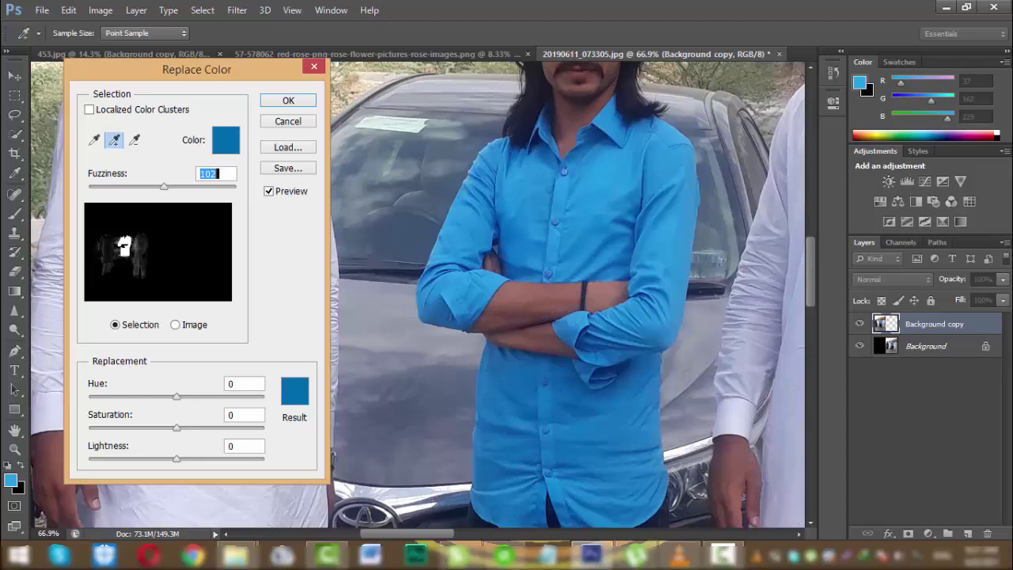
Adjust the color selection's fuzziness to 75 so that the mask is limited to the shirt.
key("Down")
key("Down")
key("Down")
key("Down")
key("Up")
key("Up")
key("Up")
key("Up")
key("Up")
key("Up")
key("Up")
key("Up")
key("Up")
key("Up")
key("Up")
key("Up")
key("Up")
key("Up")
key("Up")
key("Up")
key("Up")
key("Up")
key("Up")
key("Up")
key("Up")
key("Up")
key("Up")
key("Up")
key("Up")
key("Up")
key("Up")
key("Up")
key("Up")
key("Up")
key("Up")
key("Up")
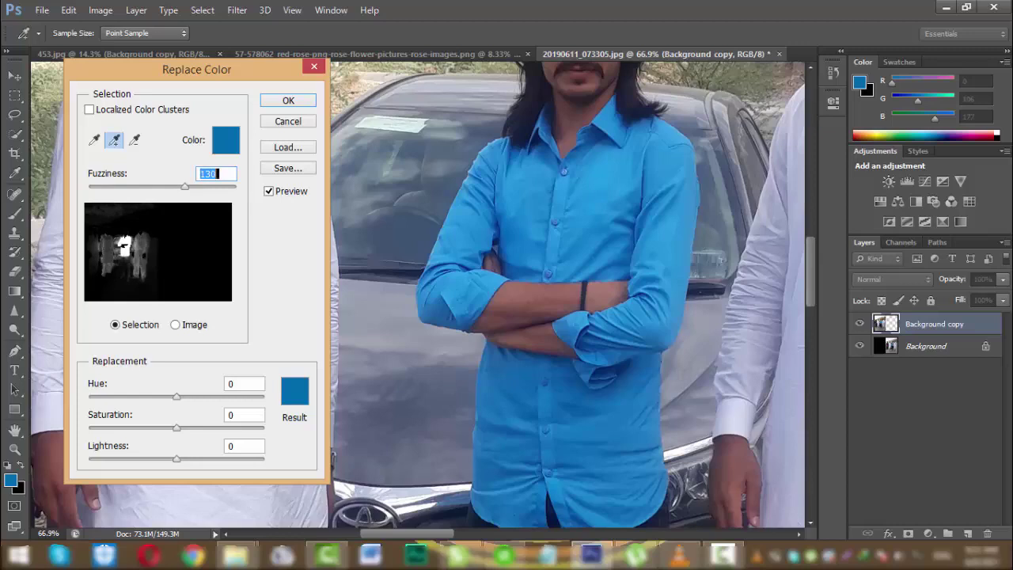
key("shift+Down")
key("shift+Down")
key("Down")
key("Down")
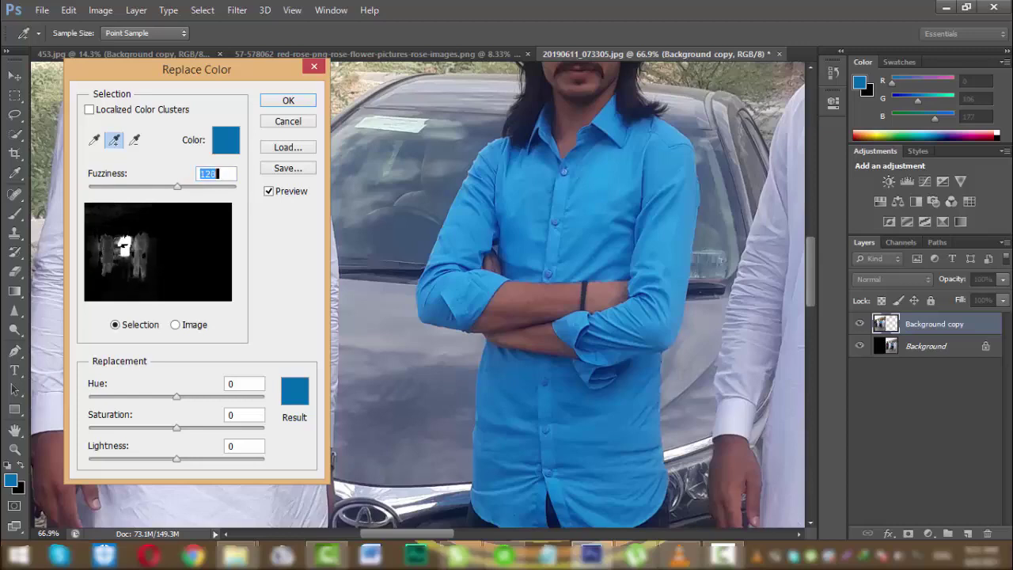
key("shift+Down")
key("shift+Down")
key("Down")
key("Down")
key("Down")
key("Down")
key("Down")
key("Down")
key("Down")
key("Down")
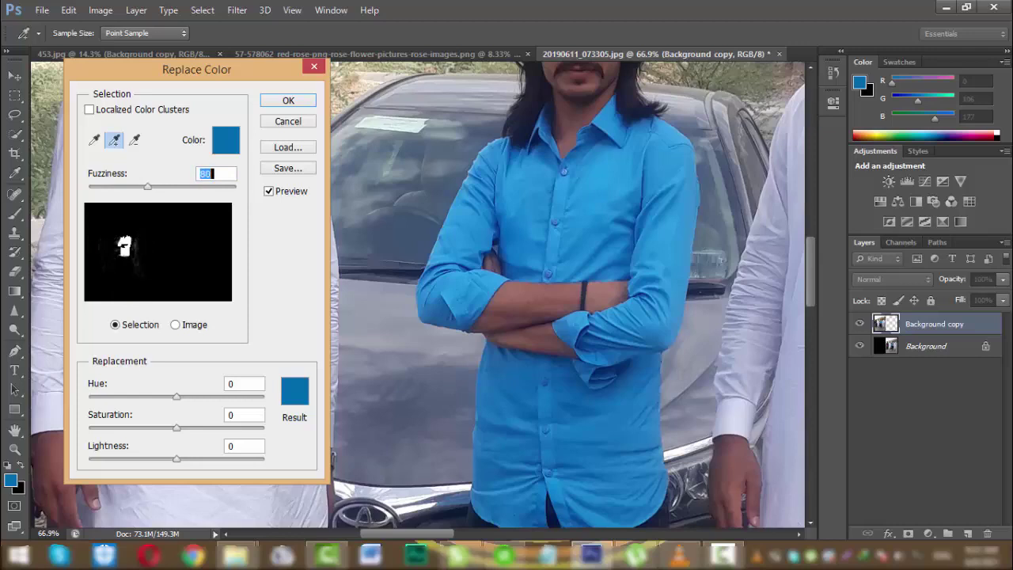
key("Down")
key("Down")
key("Down")
key("Down")
key("Down")
Choose magenta c003a3 as the shirt's result color after trying red, for a replacement hue of +105.
left_click(295, 390)
left_click_drag(712, 173, 891, 172)
left_click(514, 288)
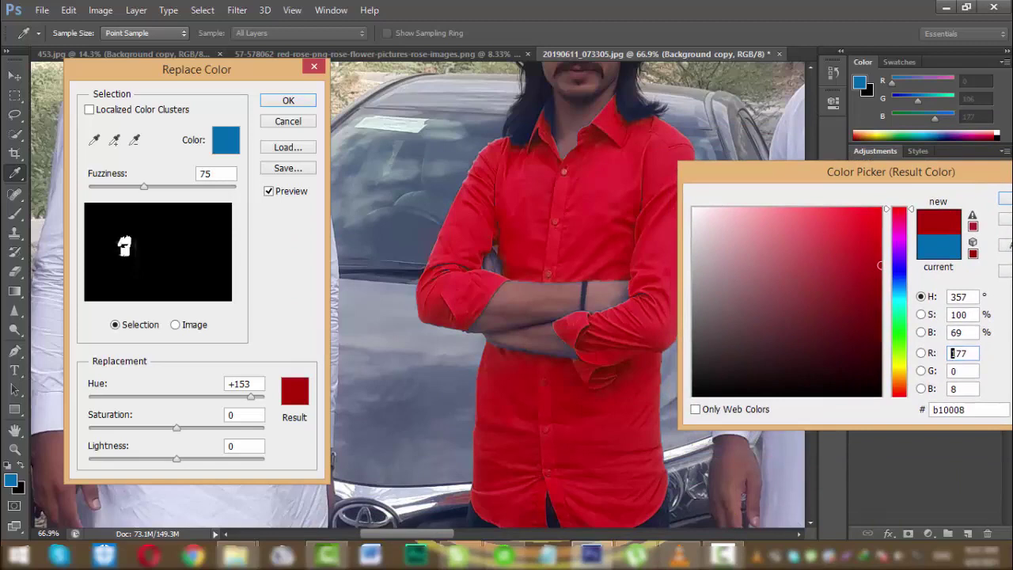
mouse_move(899, 209)
left_mouse_down()
mouse_move(899, 383)
mouse_move(899, 209)
mouse_move(899, 236)
left_mouse_up()
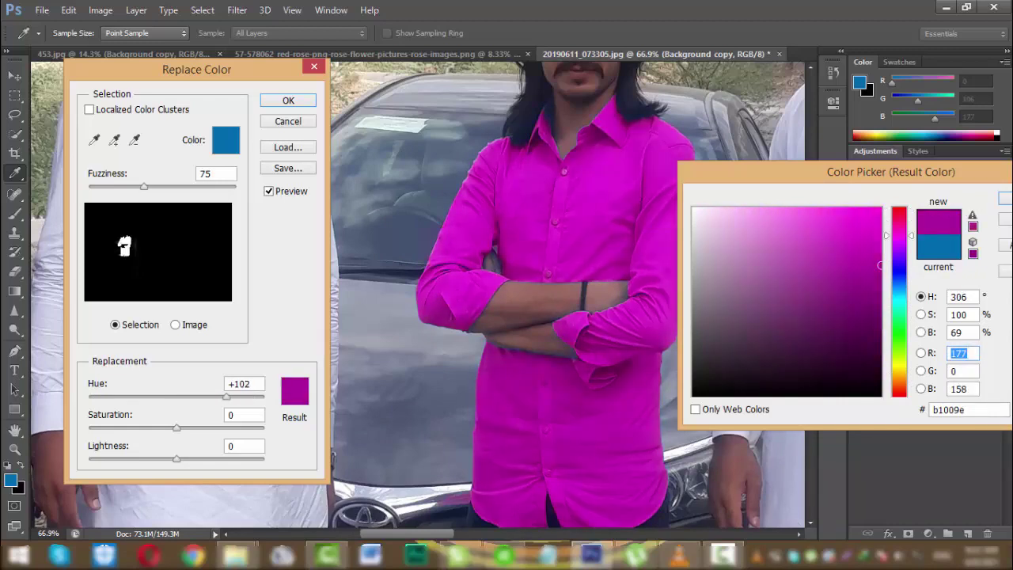
left_click_drag(899, 235, 899, 234)
left_click(790, 245)
mouse_move(790, 245)
left_mouse_down()
mouse_move(768, 228)
mouse_move(744, 244)
mouse_move(755, 267)
mouse_move(784, 269)
mouse_move(812, 230)
mouse_move(809, 253)
mouse_move(827, 265)
mouse_move(812, 291)
mouse_move(775, 261)
mouse_move(801, 230)
mouse_move(871, 215)
mouse_move(869, 232)
left_mouse_up()
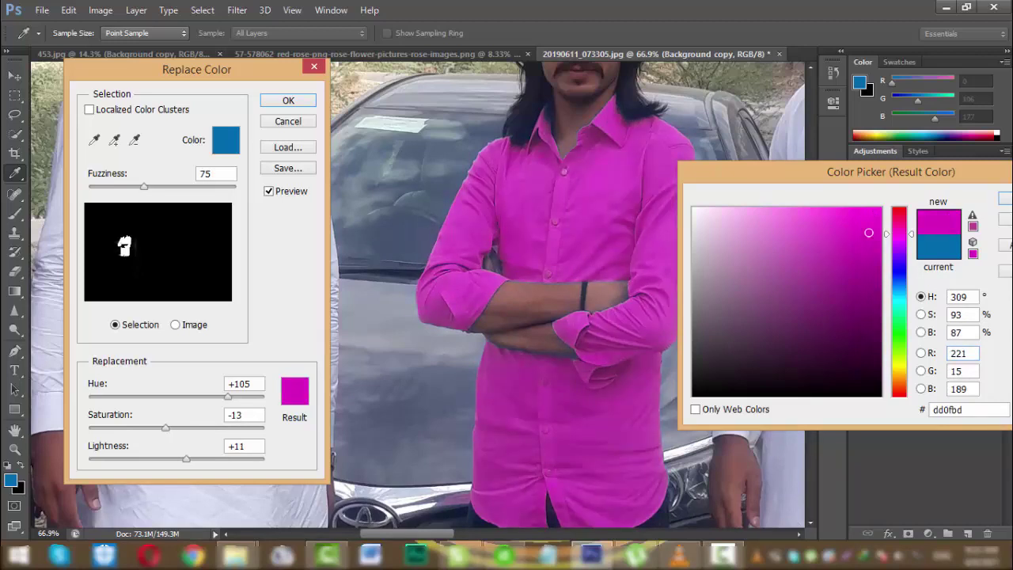
left_click_drag(868, 233, 878, 254)
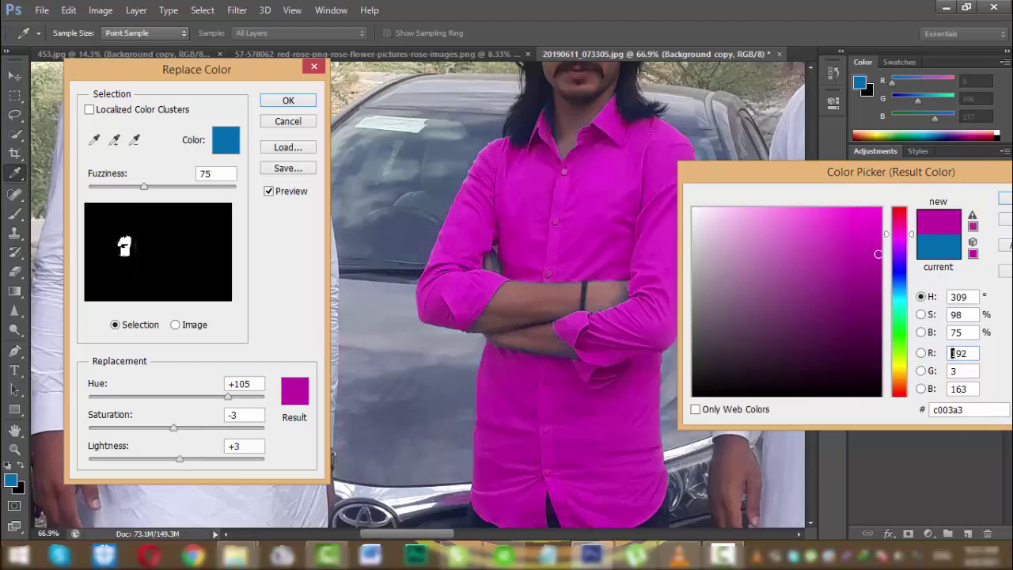
left_click(894, 201)
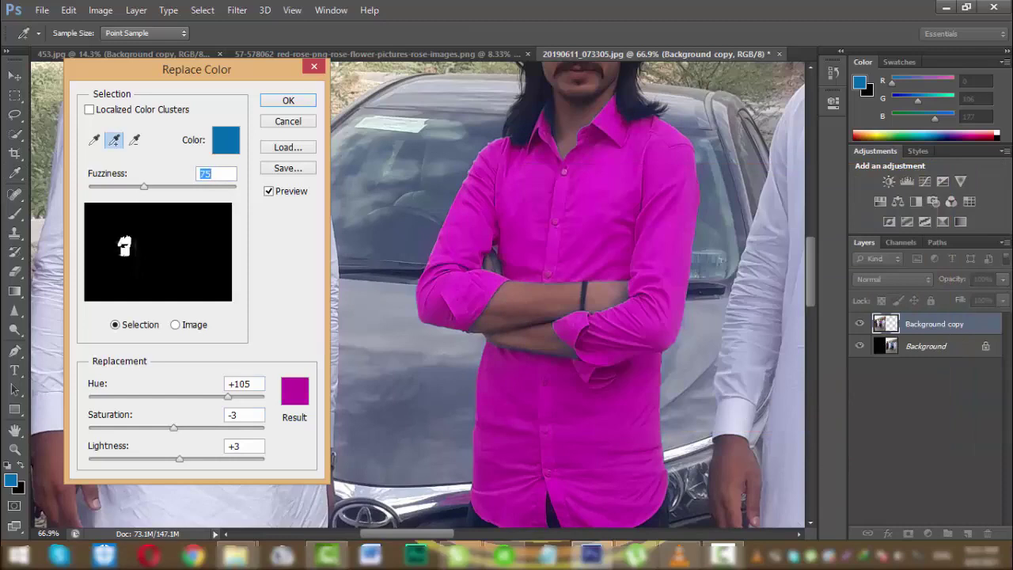
Set the shirt's replacement saturation to +10.
left_click(244, 415)
key("Down")
key("Down")
key("Down")
key("Down")
key("Down")
key("Down")
key("Down")
key("Down")
key("Down")
key("Down")
key("Down")
key("Up")
key("Up")
key("Up")
key("Up")
key("Up")
key("Up")
key("Up")
key("Up")
key("Up")
key("Up")
key("Up")
key("Up")
key("Up")
key("Up")
key("Up")
key("Up")
key("Up")
key("Up")
key("Up")
key("Up")
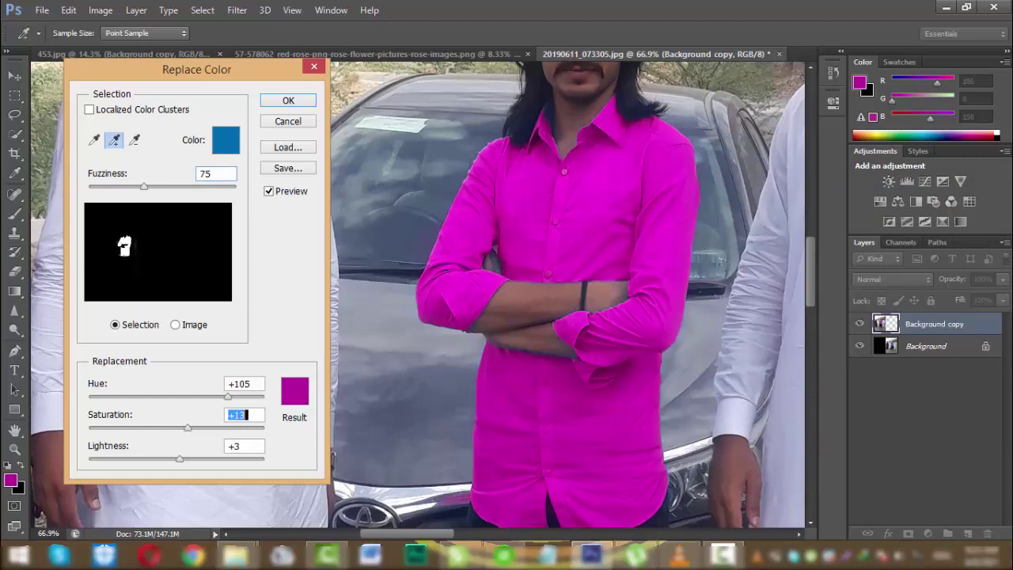
key("Down")
key("Down")
key("Down")
Raise the shirt's replacement lightness to about +12 and apply the color replacement.
key("Tab")
key("Up")
key("Up")
key("Up")
key("Up")
key("Up")
key("Up")
key("Up")
key("Up")
key("Up")
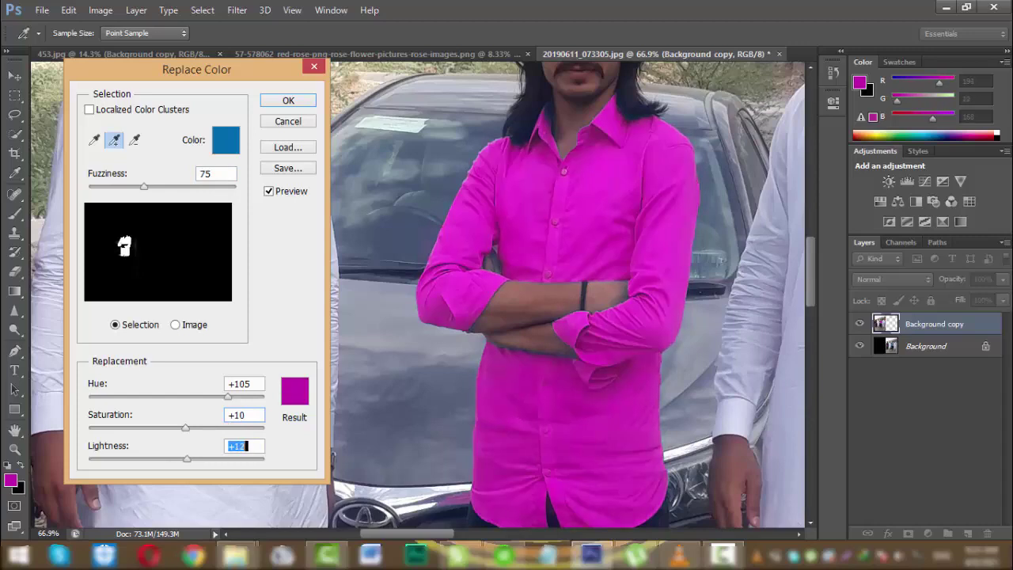
key("Down")
key("Return")
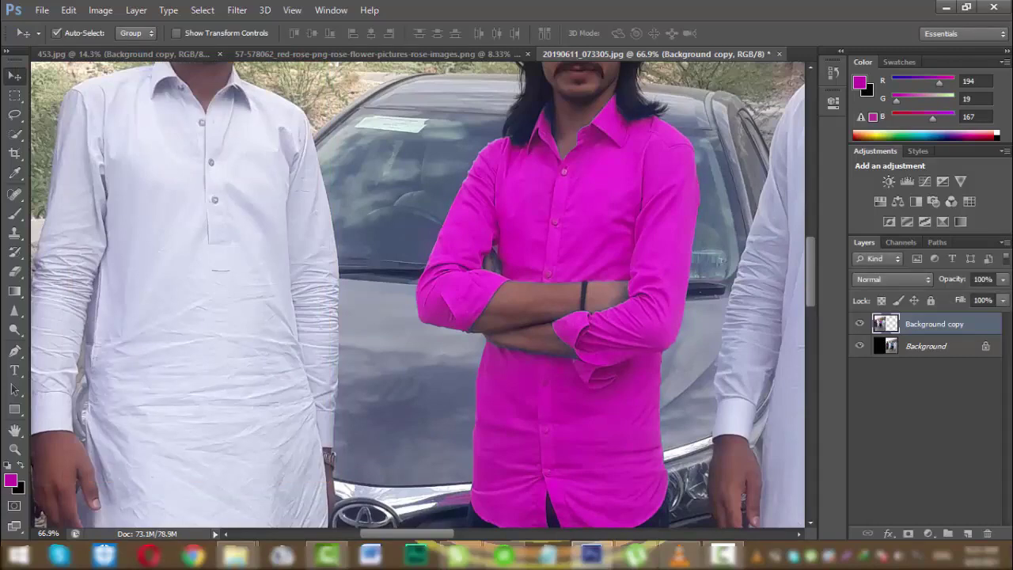
Compare the recolored shirt in the duplicate with the original photo beside it, showing the whole canvas.
key("ctrl+minus")
key("ctrl+minus")
key("ctrl+minus")
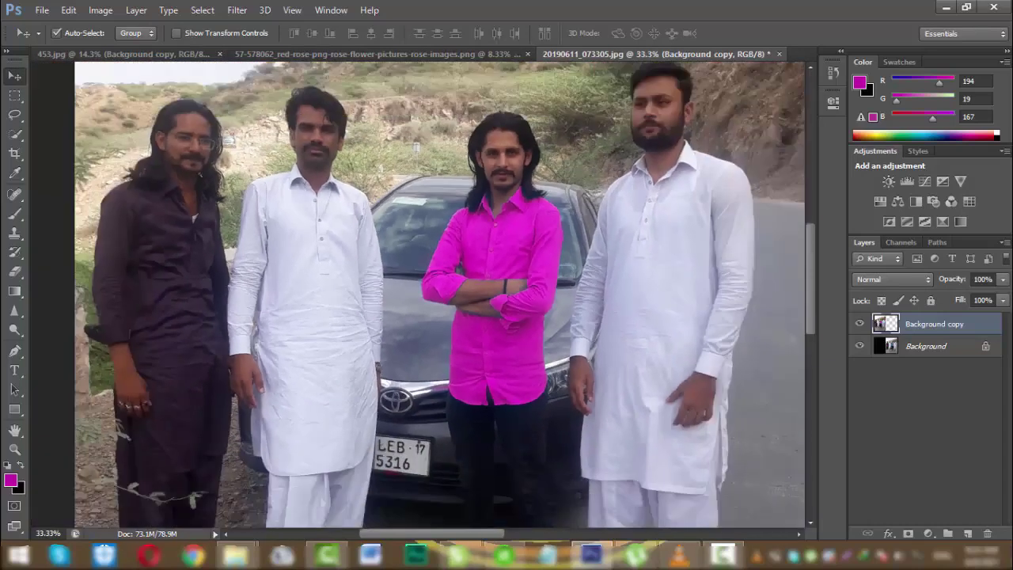
key("ctrl+minus")
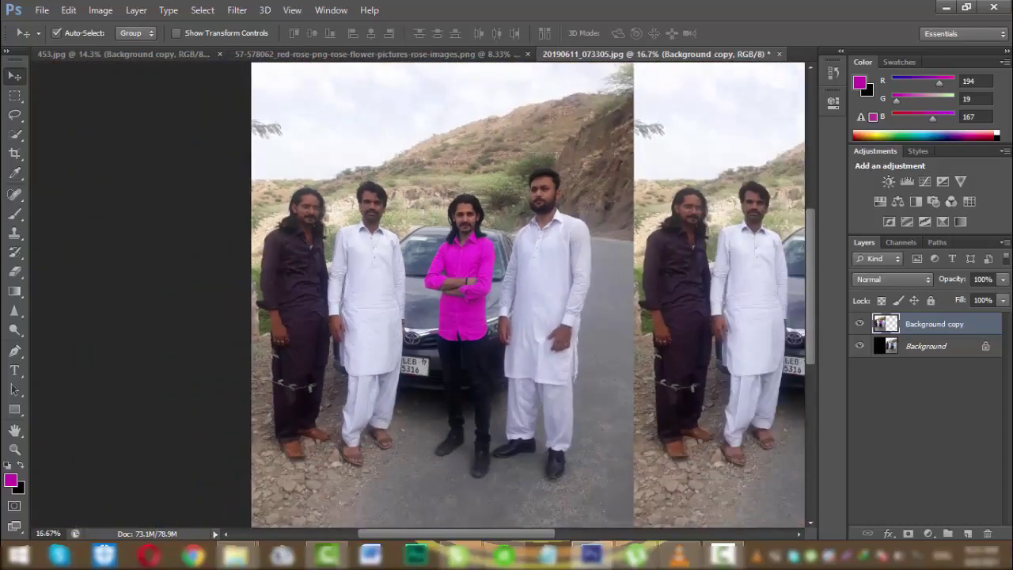
key("ctrl+minus")
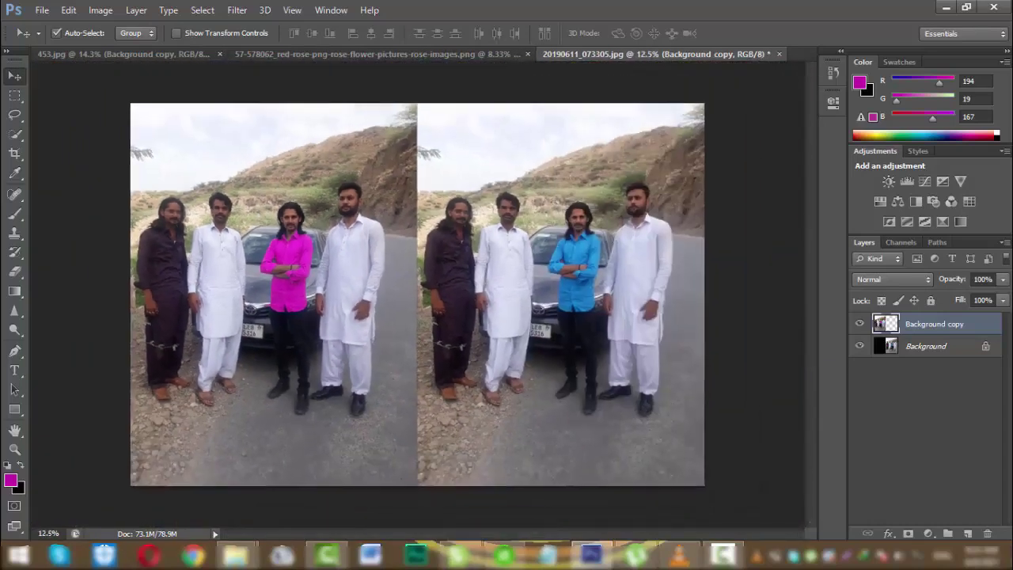